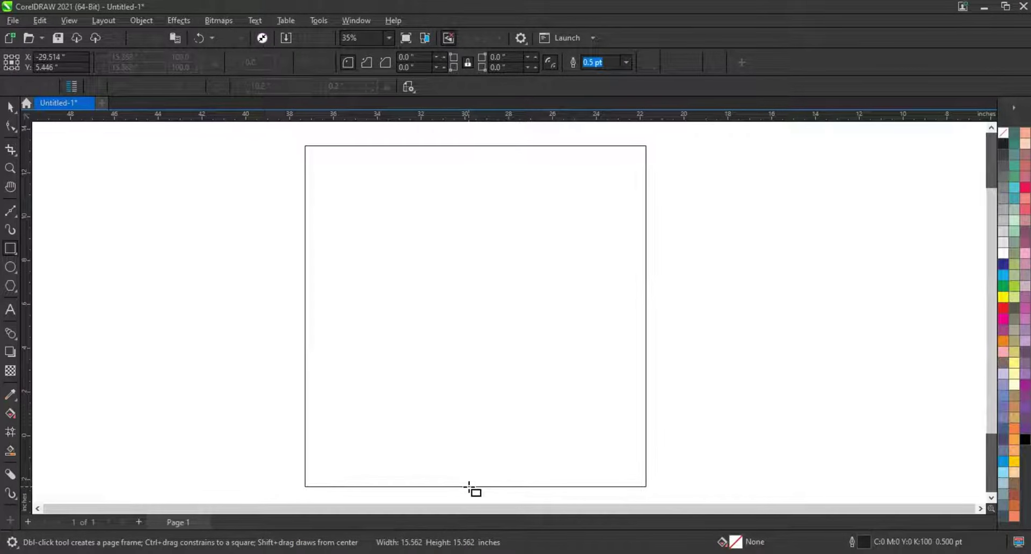
# Draw a large square and duplicate it, dragging the copy's top edge down into a bottom strip
pyautogui.moveTo(470, 489); pyautogui.dragTo(469, 486)
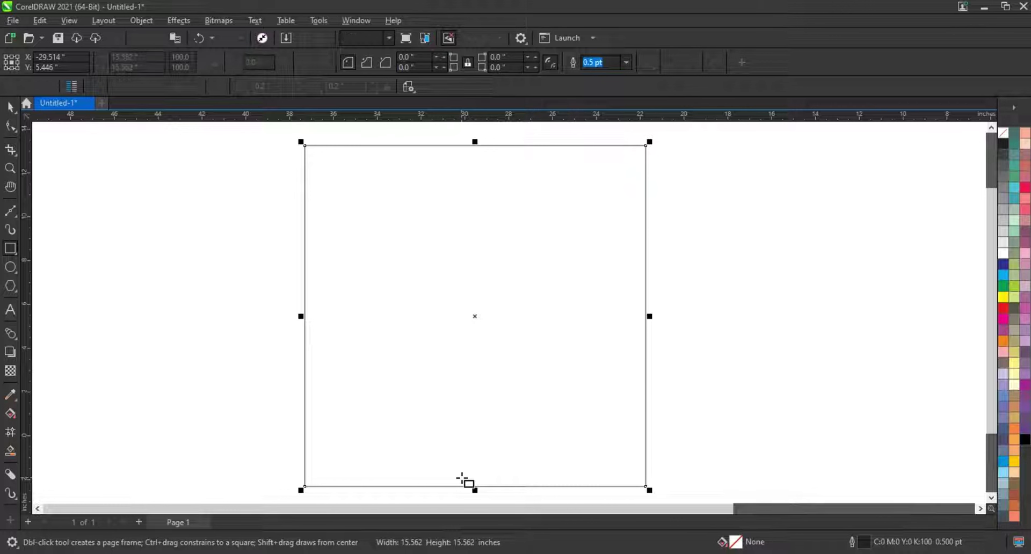
pyautogui.click(10, 107)
pyautogui.press('space')
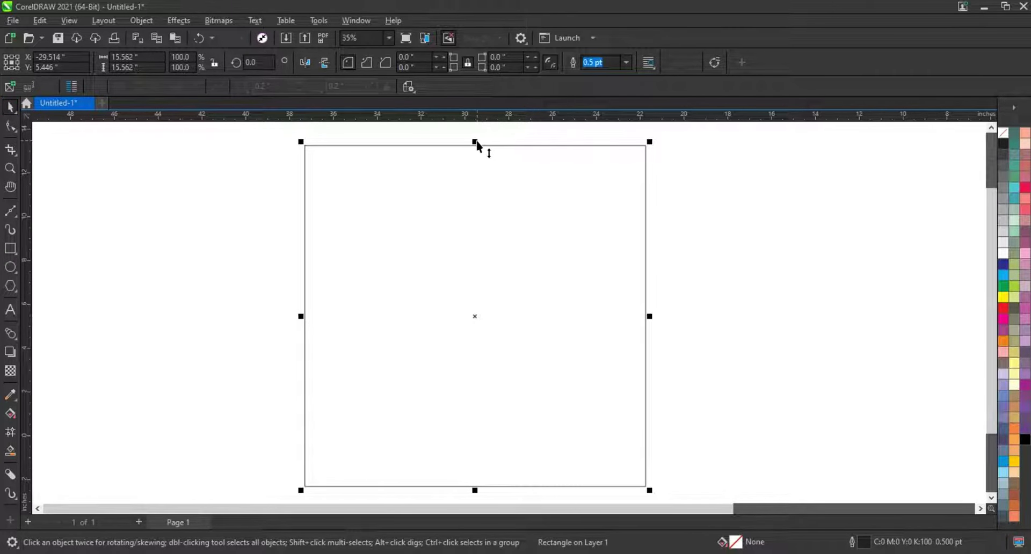
pyautogui.moveTo(476, 145); pyautogui.dragTo(466, 368)
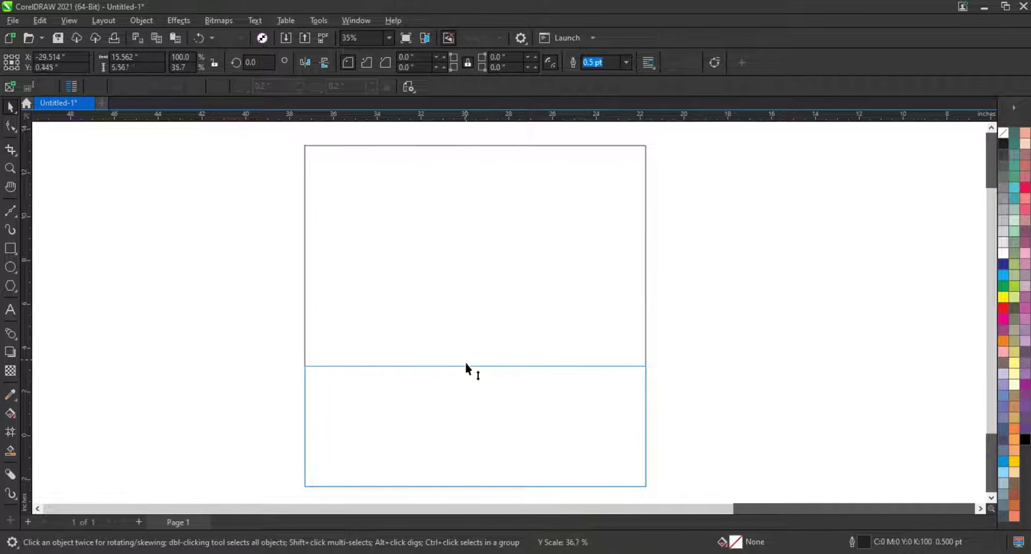
pyautogui.moveTo(467, 368); pyautogui.dragTo(466, 370)
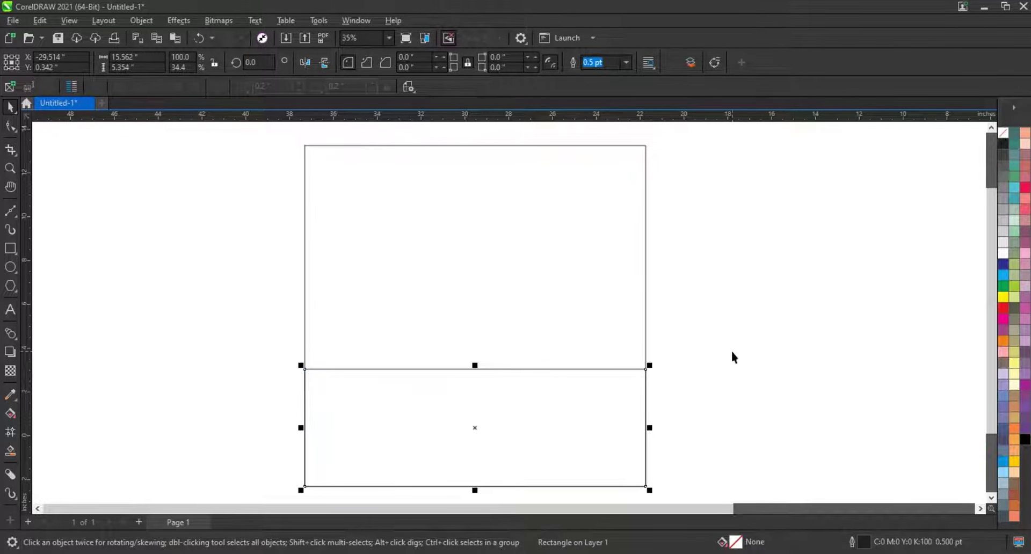
# Fill the bottom strip light grey and the main square black
pyautogui.click(999, 226)
pyautogui.click(570, 295)
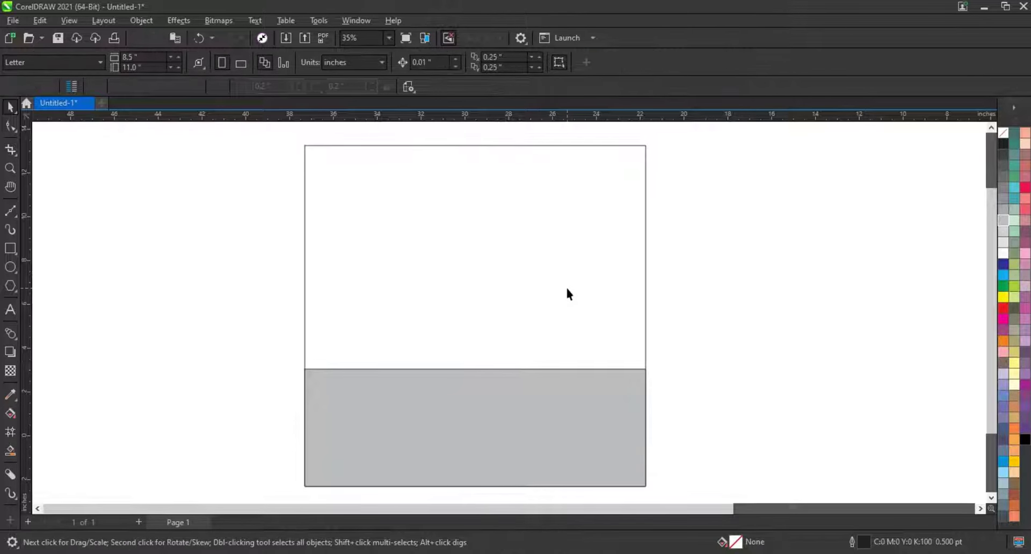
pyautogui.click(570, 294)
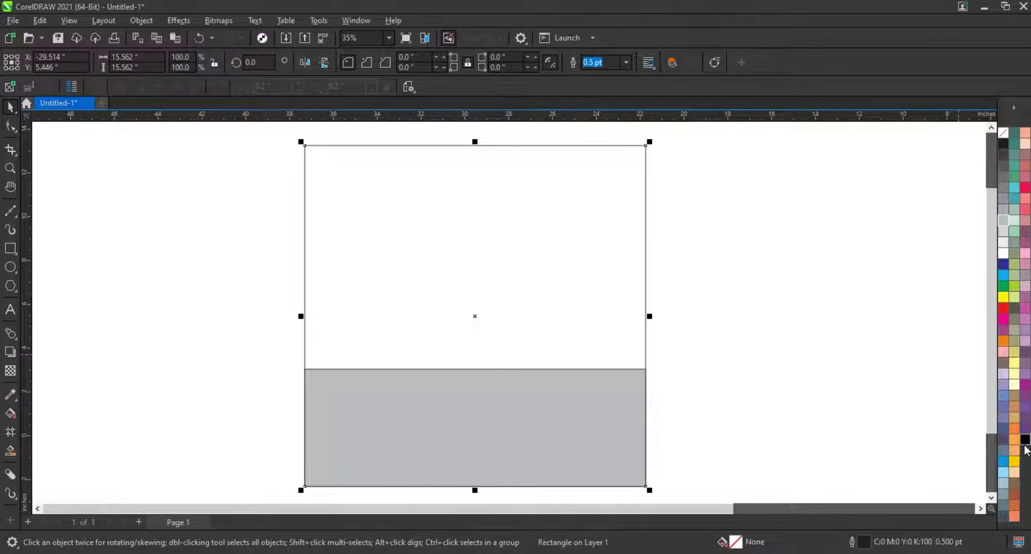
pyautogui.click(1025, 440)
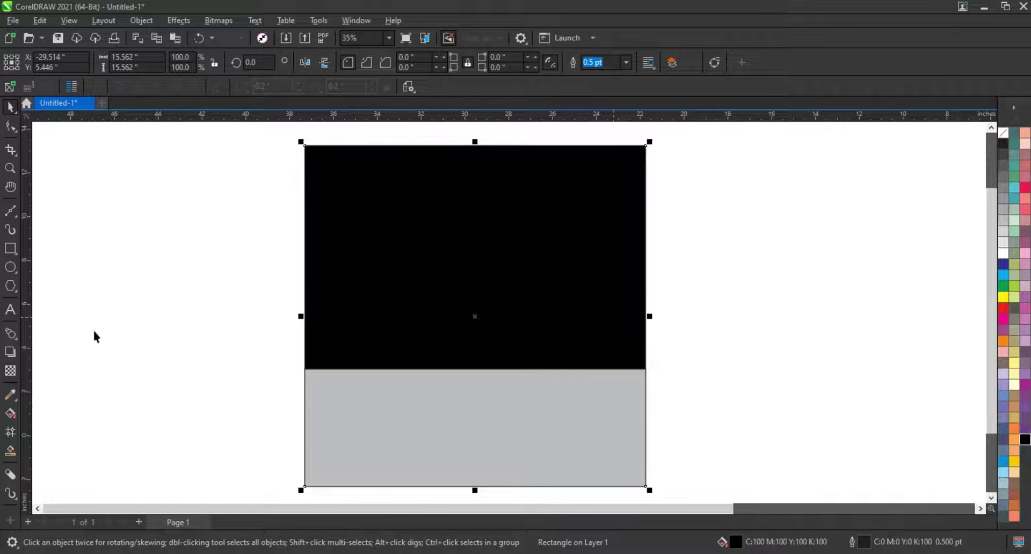
# Give the square a centred radial fountain fill with a dark grey glow reaching its edges
pyautogui.click(10, 413)
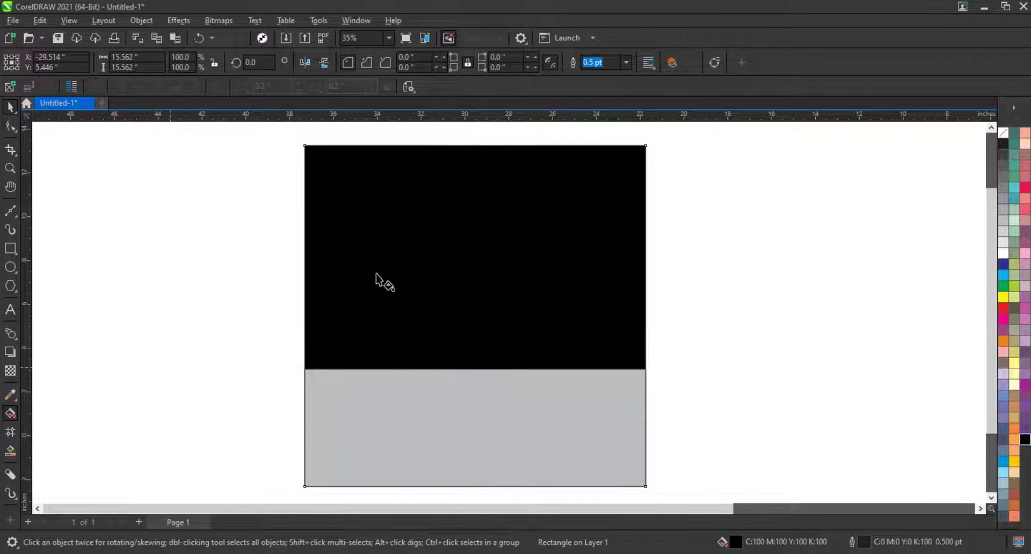
pyautogui.moveTo(438, 208); pyautogui.dragTo(476, 331)
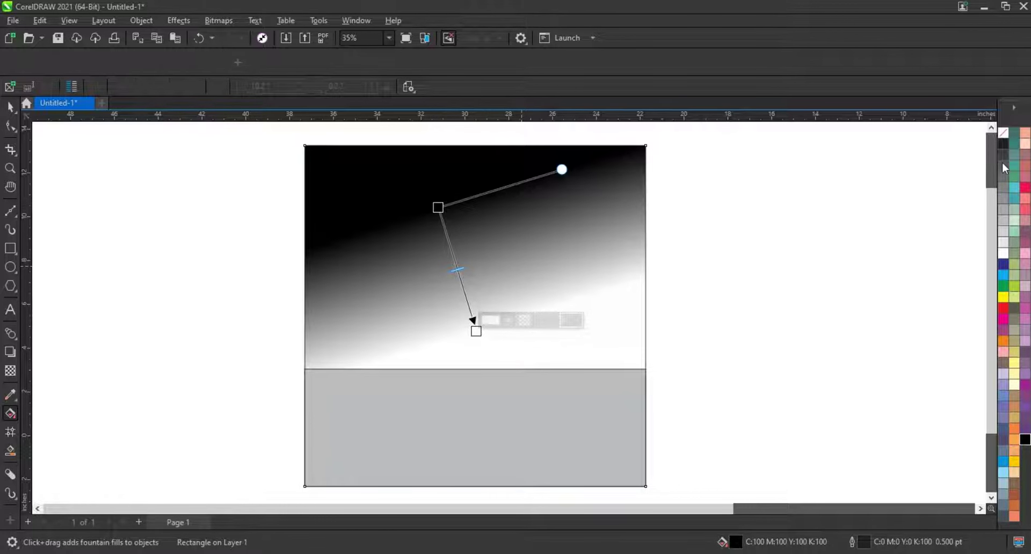
pyautogui.moveTo(1005, 169); pyautogui.dragTo(476, 332)
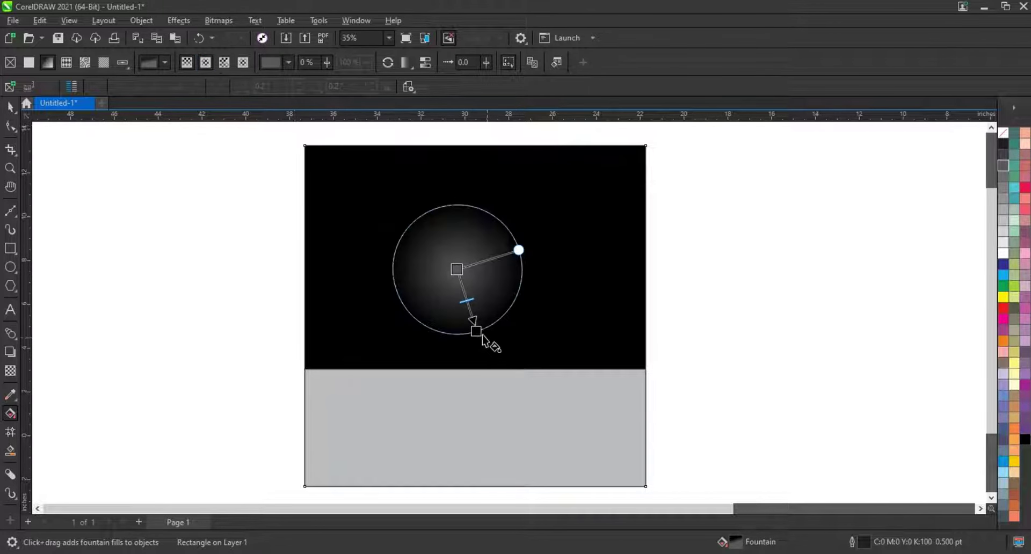
pyautogui.moveTo(477, 332); pyautogui.dragTo(523, 422)
pyautogui.moveTo(457, 271); pyautogui.dragTo(472, 273)
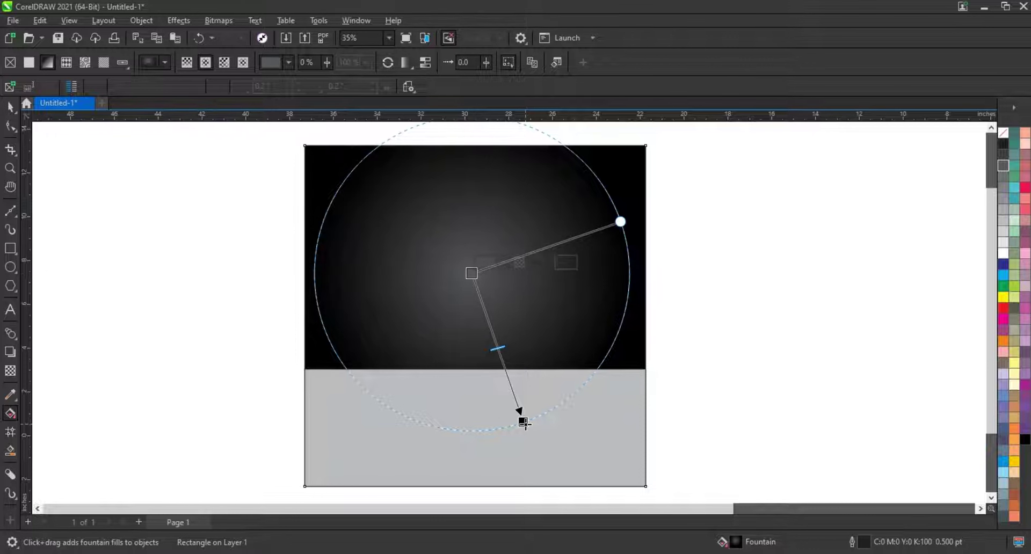
pyautogui.moveTo(524, 423); pyautogui.dragTo(528, 433)
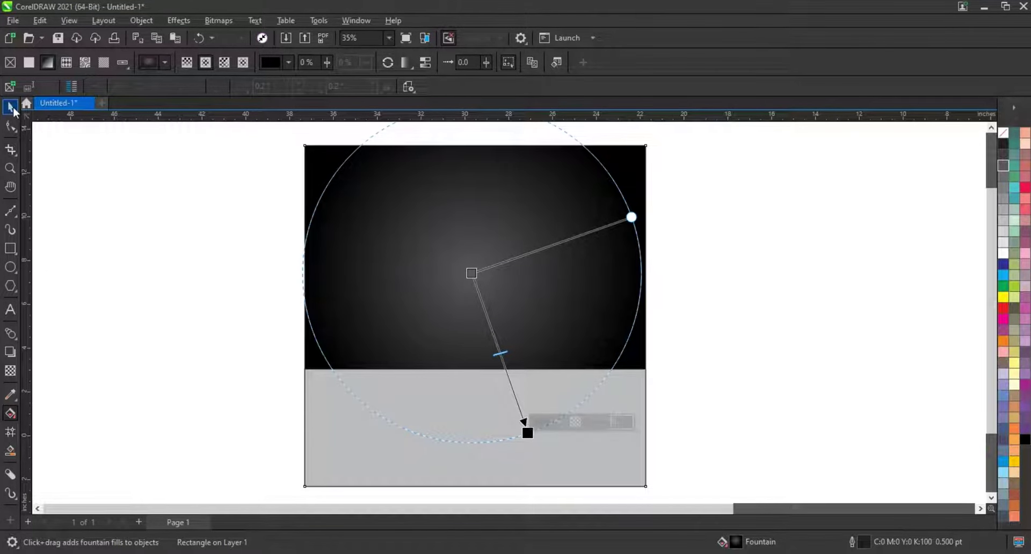
pyautogui.click(10, 106)
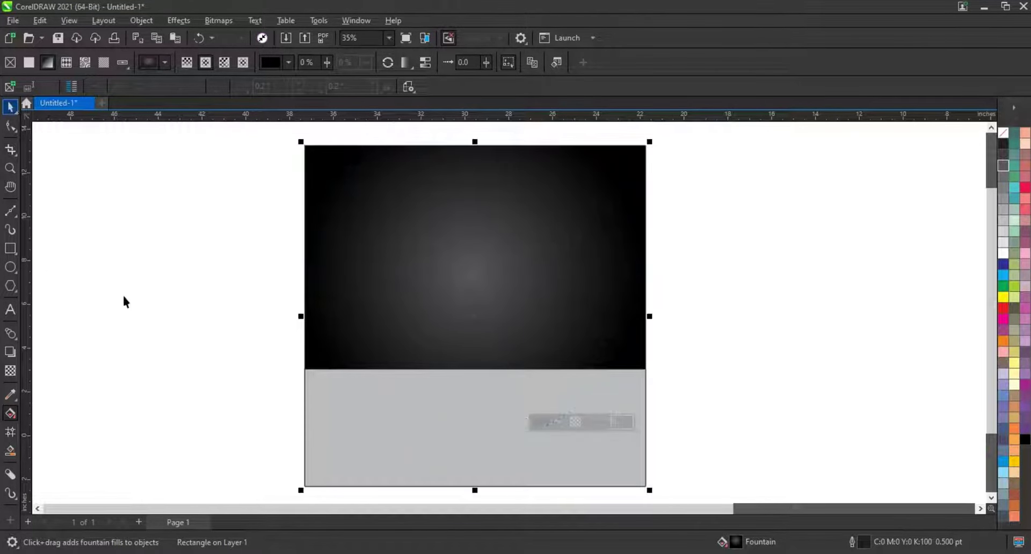
pyautogui.click(394, 411)
# Fill the bottom strip black and remove its outline
pyautogui.click(1026, 440)
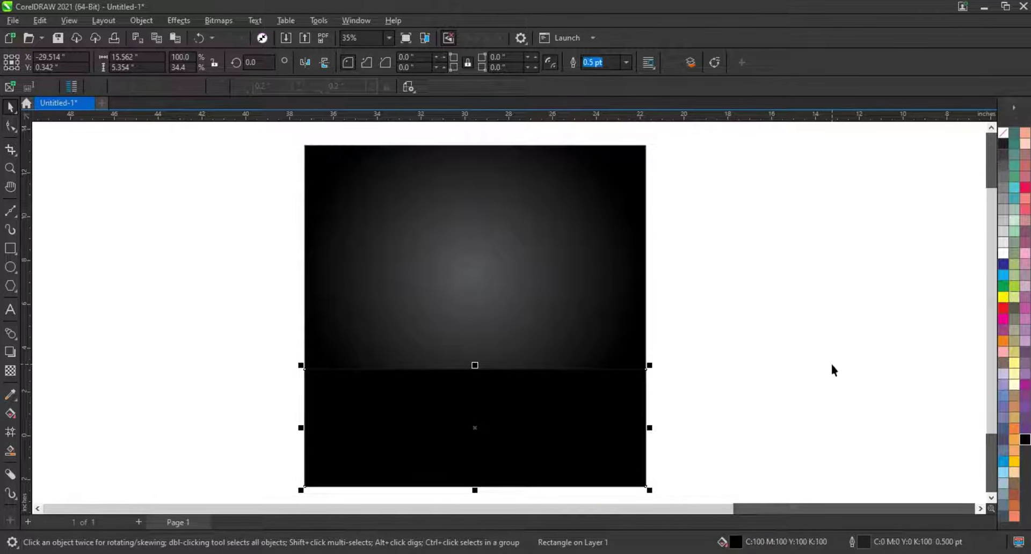
pyautogui.rightClick(1003, 144)
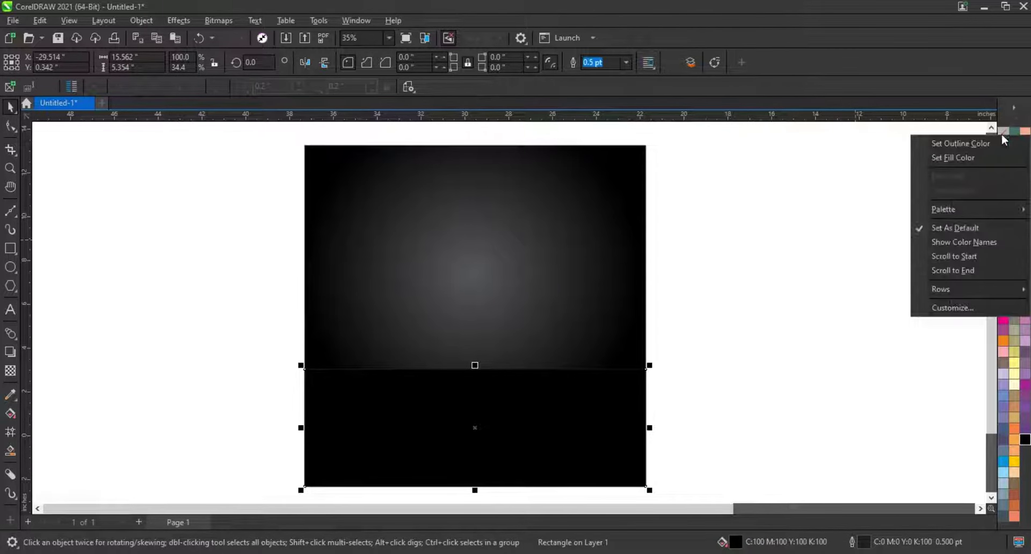
pyautogui.click(949, 143)
pyautogui.click(758, 246)
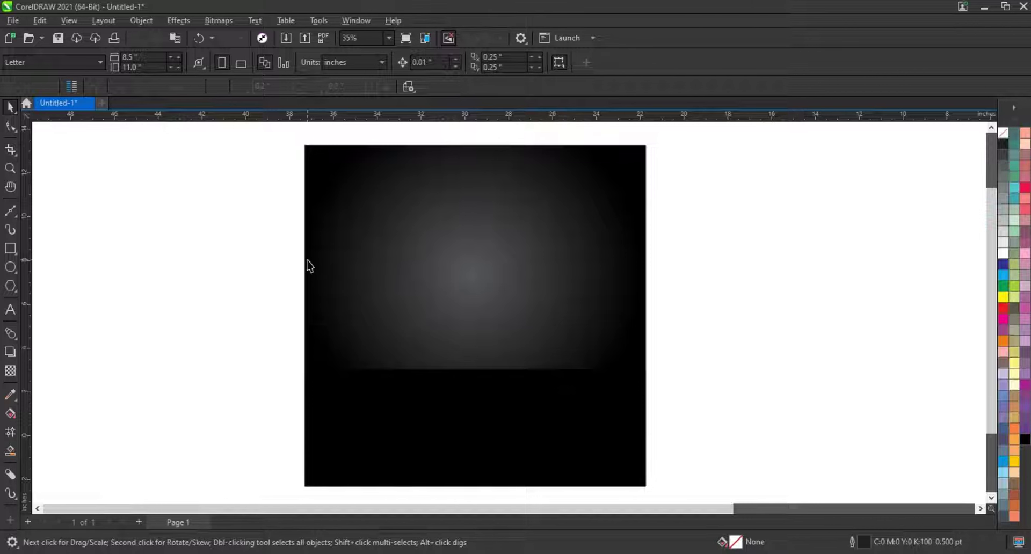
# Draw a square left of the poster, fill it 40% grey, rotate it 45° and scale to 90%
pyautogui.click(11, 255)
pyautogui.moveTo(100, 197); pyautogui.dragTo(189, 407)
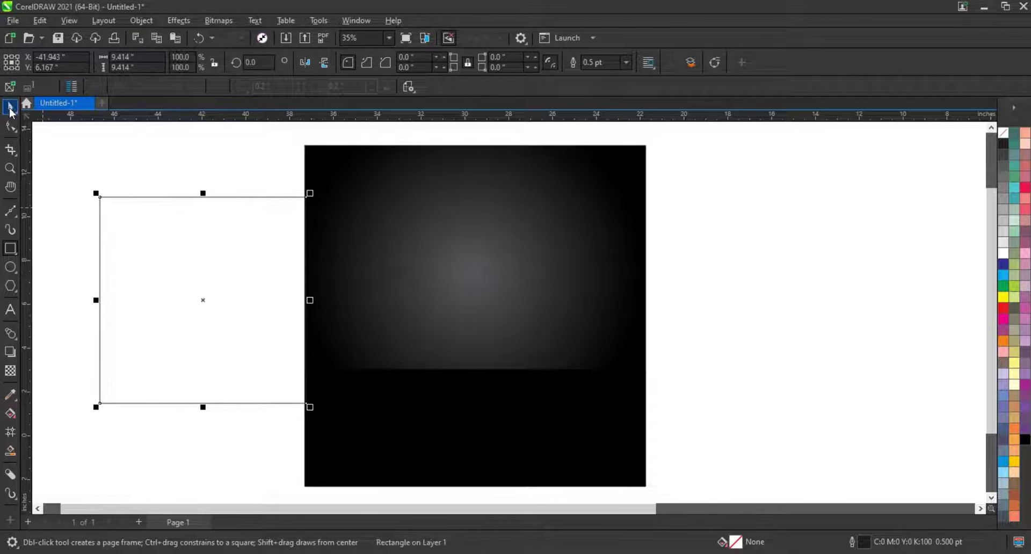
pyautogui.press('space')
pyautogui.click(1003, 210)
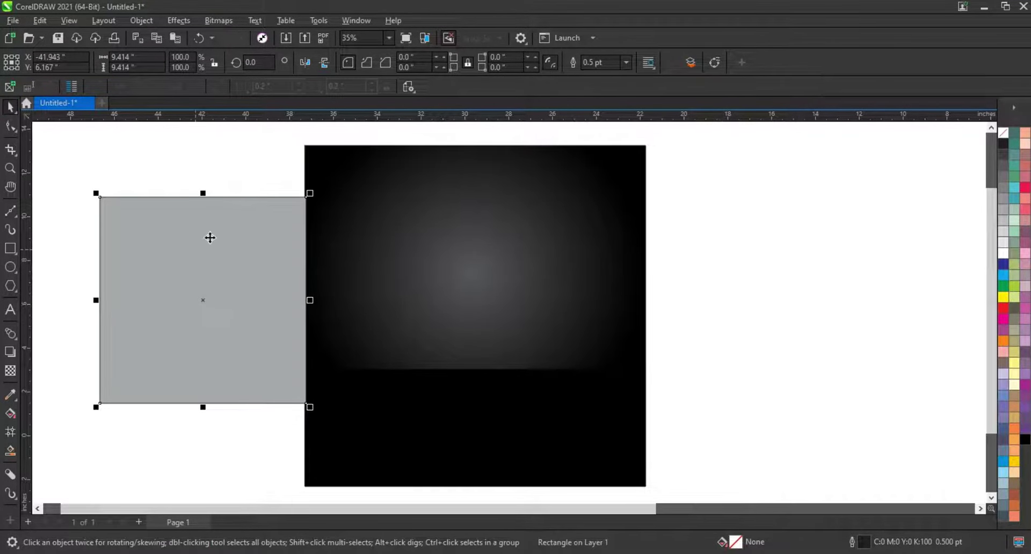
pyautogui.click(304, 199)
pyautogui.moveTo(312, 193)
pyautogui.mouseDown()
pyautogui.moveTo(302, 311)
pyautogui.moveTo(338, 272)
pyautogui.mouseUp()
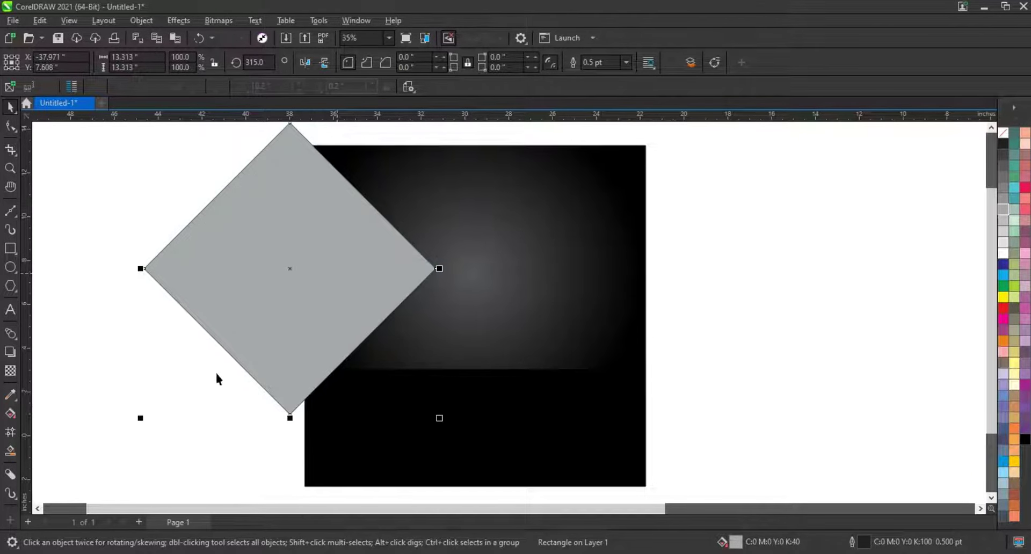
pyautogui.moveTo(140, 419); pyautogui.dragTo(169, 388)
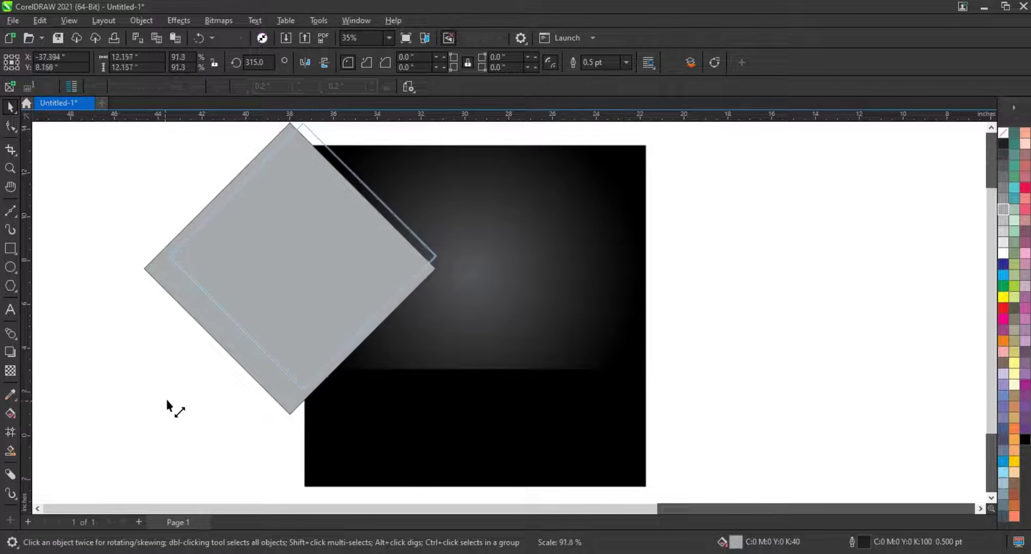
pyautogui.click(243, 346)
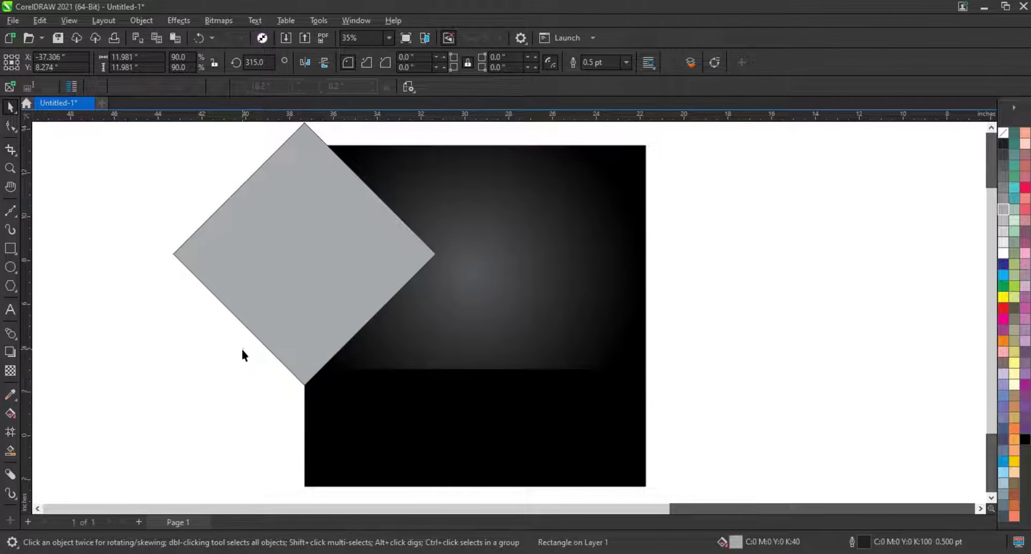
# Make a slightly offset copy of the diamond, send it behind the grey one, and remove its outline
pyautogui.click(271, 331)
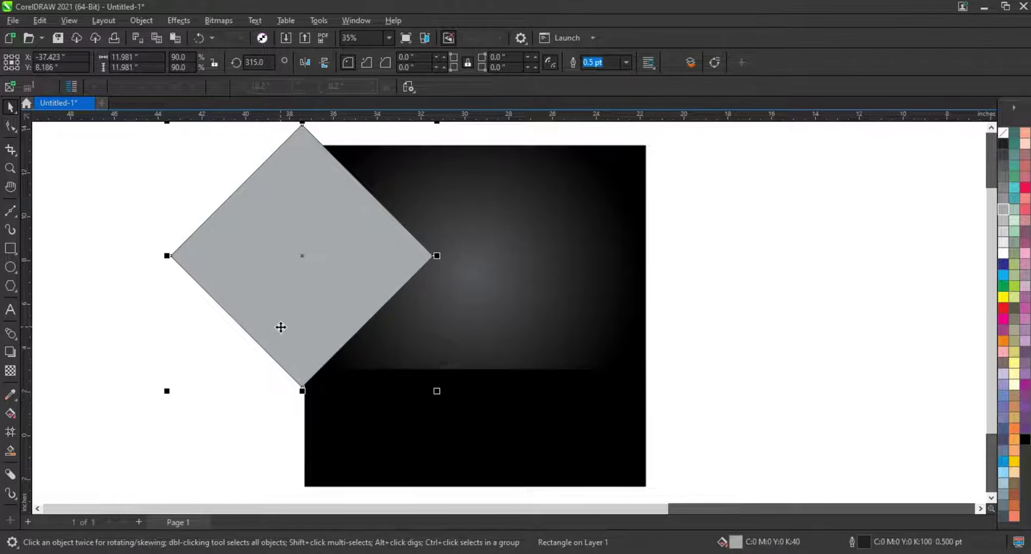
pyautogui.moveTo(304, 324); pyautogui.dragTo(306, 324)
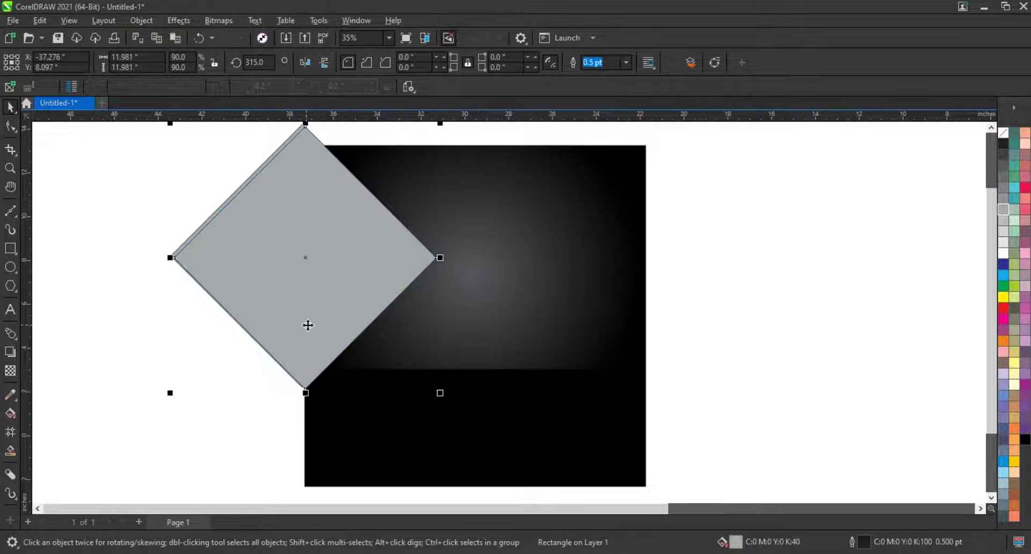
pyautogui.click(1003, 320)
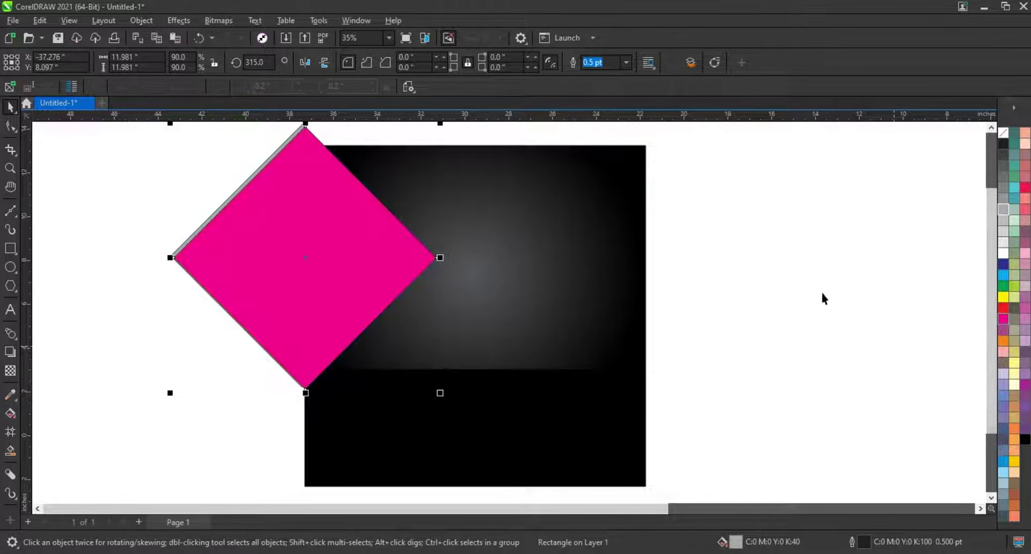
pyautogui.hotkey('ctrl', 'pagedown')
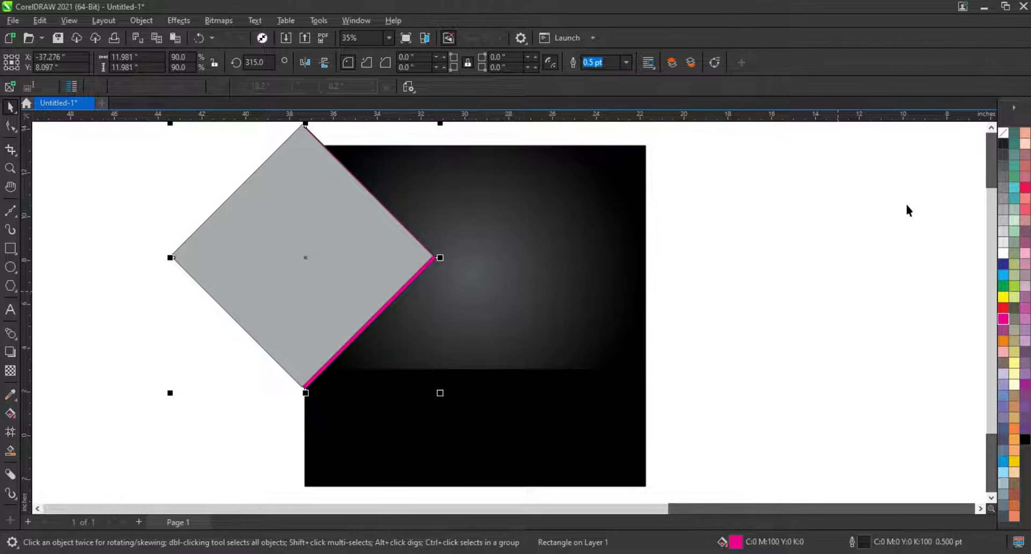
pyautogui.rightClick(1003, 137)
pyautogui.click(992, 141)
# Recolour the back diamond's visible edge strip pure red (C0 M100 Y100 K0)
pyautogui.click(10, 414)
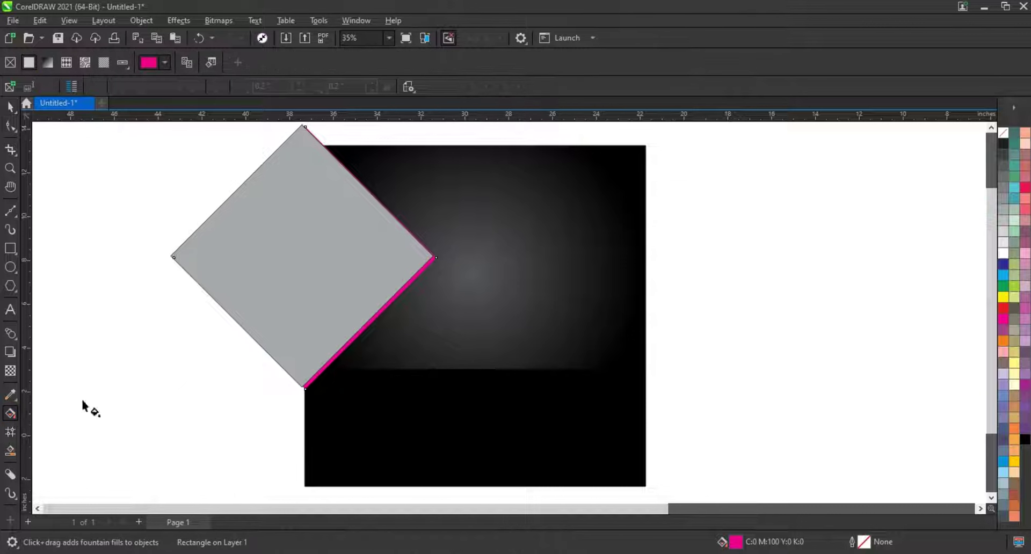
pyautogui.click(148, 61)
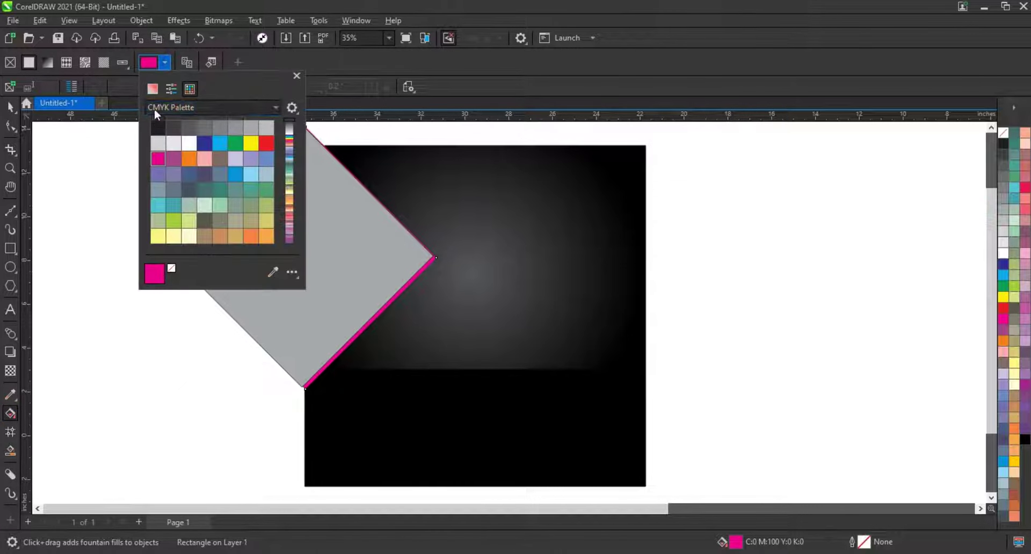
pyautogui.click(153, 92)
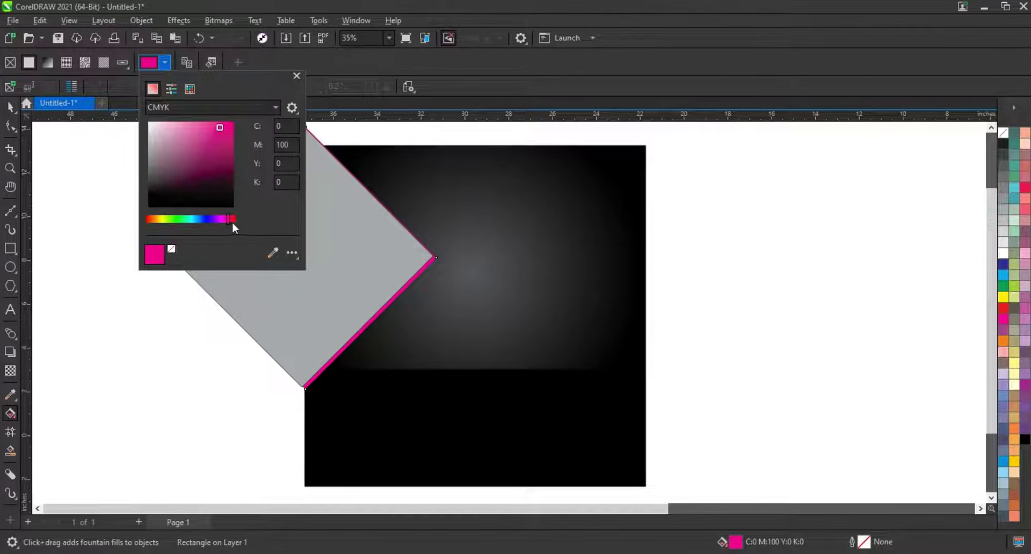
pyautogui.moveTo(230, 220); pyautogui.dragTo(233, 221)
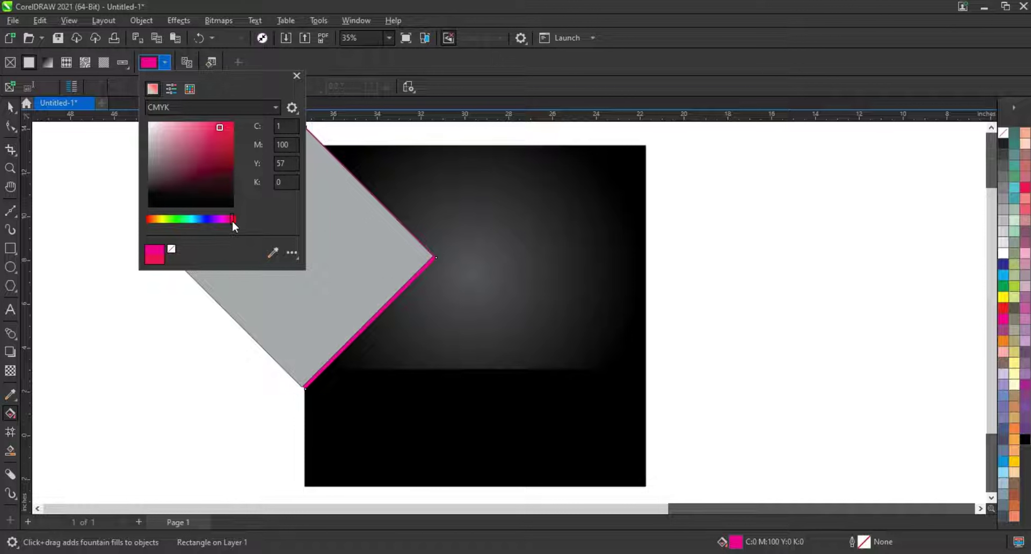
pyautogui.click(217, 123)
pyautogui.press('space')
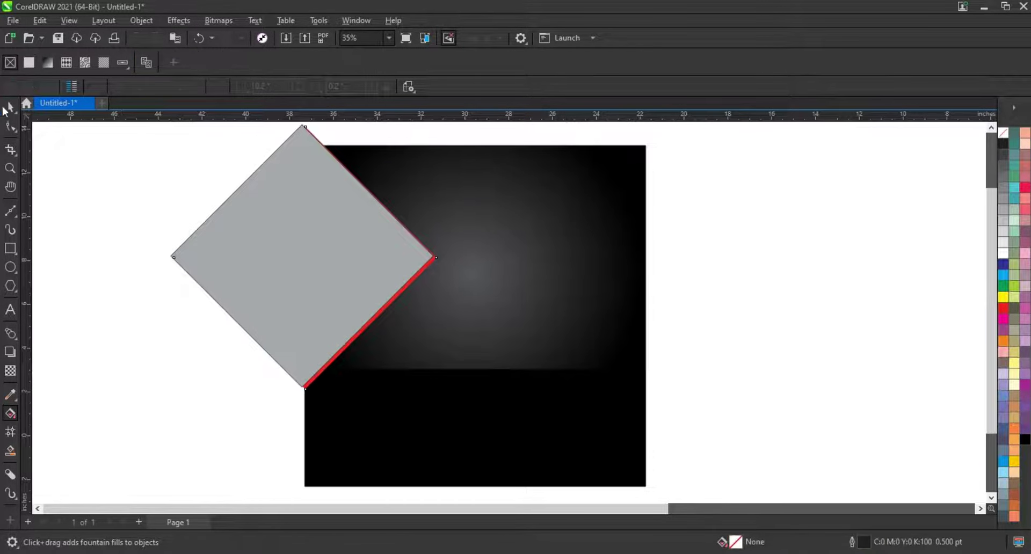
# Remove the outlines from the grey diamond and its red strip
pyautogui.click(342, 304)
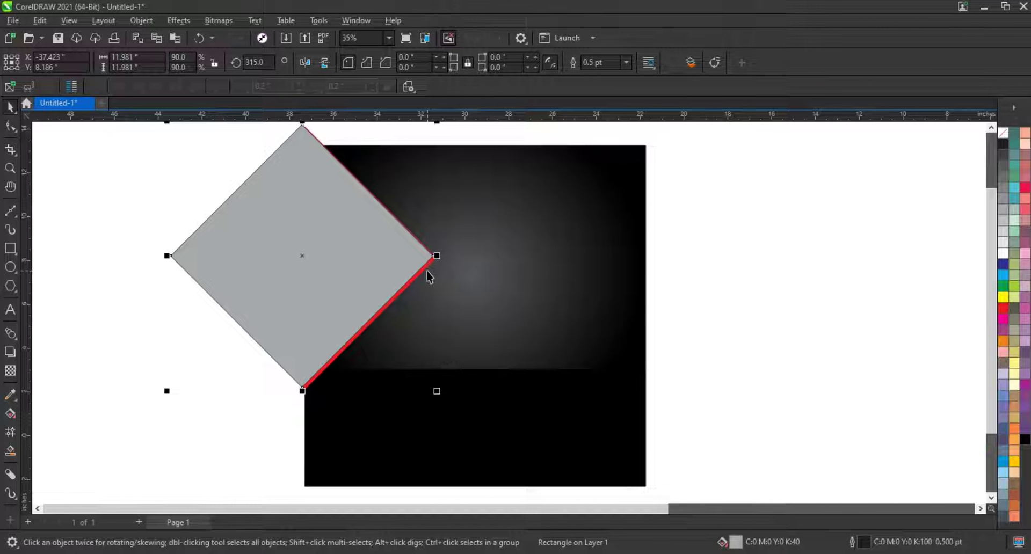
pyautogui.keyDown('shift'); pyautogui.click(428, 276); pyautogui.keyUp('shift')
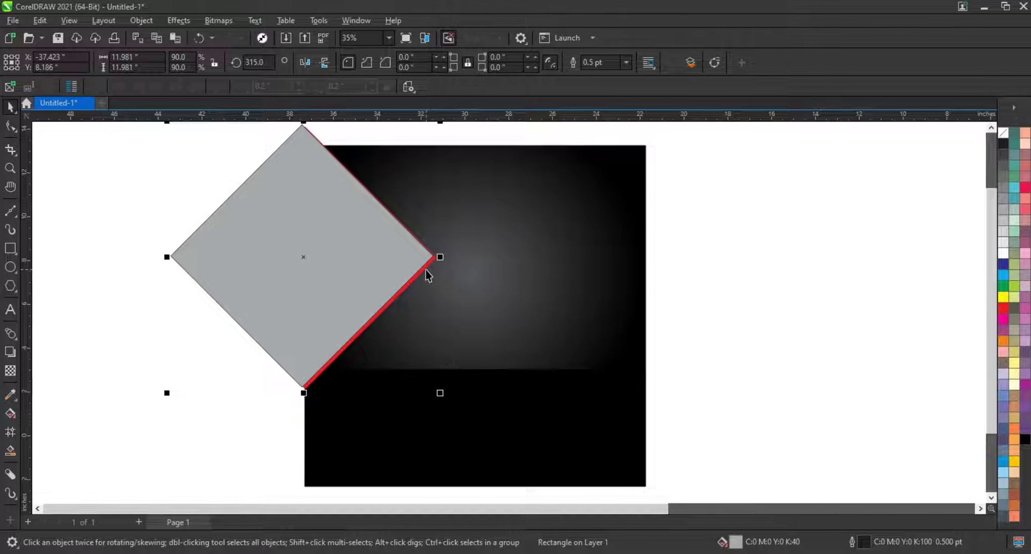
pyautogui.rightClick(1023, 204)
pyautogui.click(962, 136)
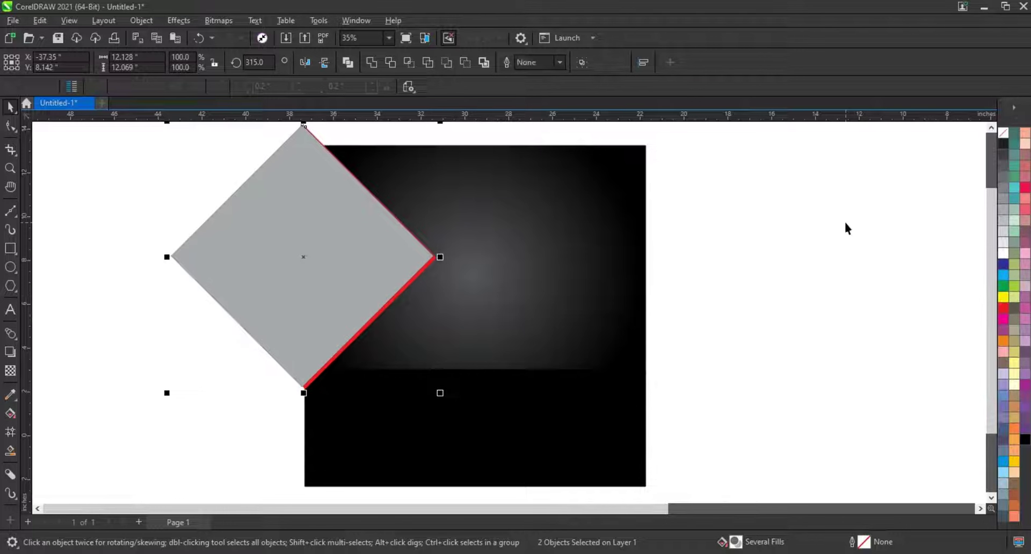
pyautogui.click(846, 229)
# Duplicate the diamond-and-strip pair up and to the left, then fill the back diamond black
pyautogui.click(413, 288)
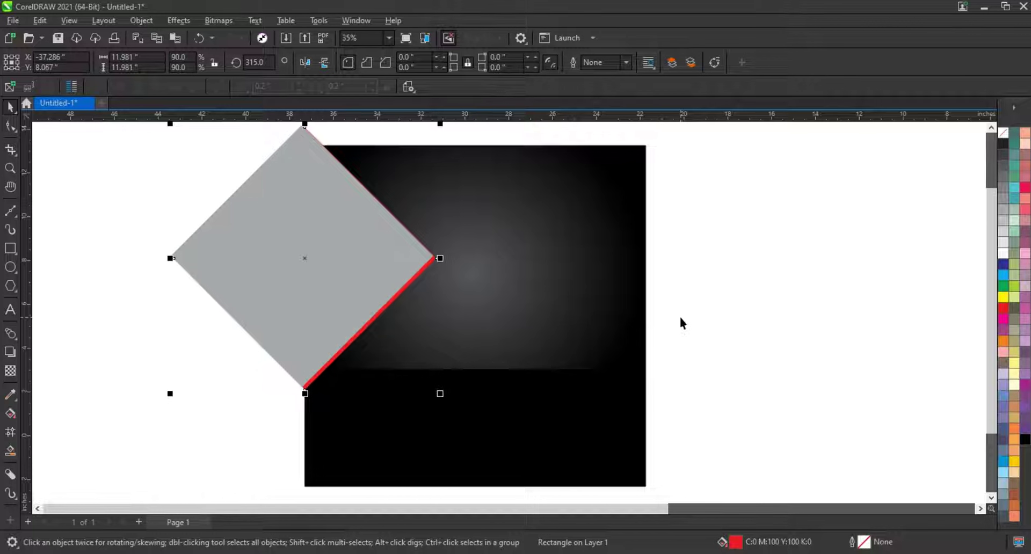
pyautogui.keyDown('shift'); pyautogui.click(367, 252); pyautogui.keyUp('shift')
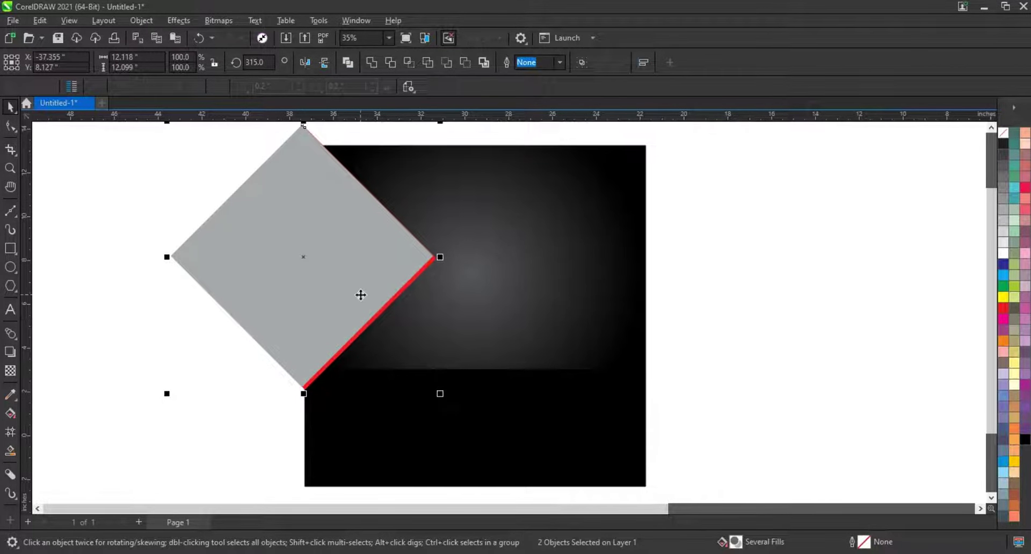
pyautogui.moveTo(360, 280)
pyautogui.mouseDown()
pyautogui.moveTo(305, 285)
pyautogui.moveTo(312, 294)
pyautogui.mouseUp()
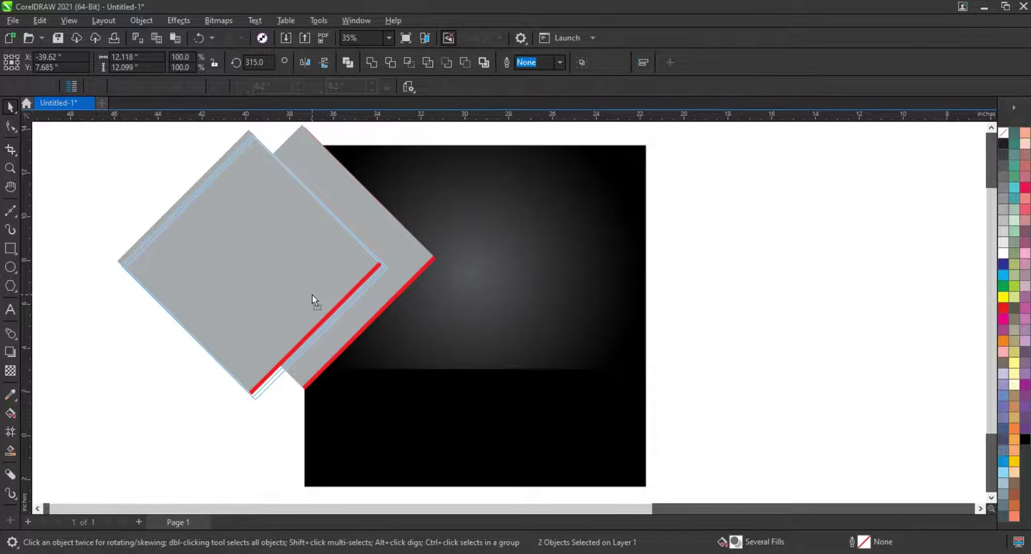
pyautogui.click(407, 253)
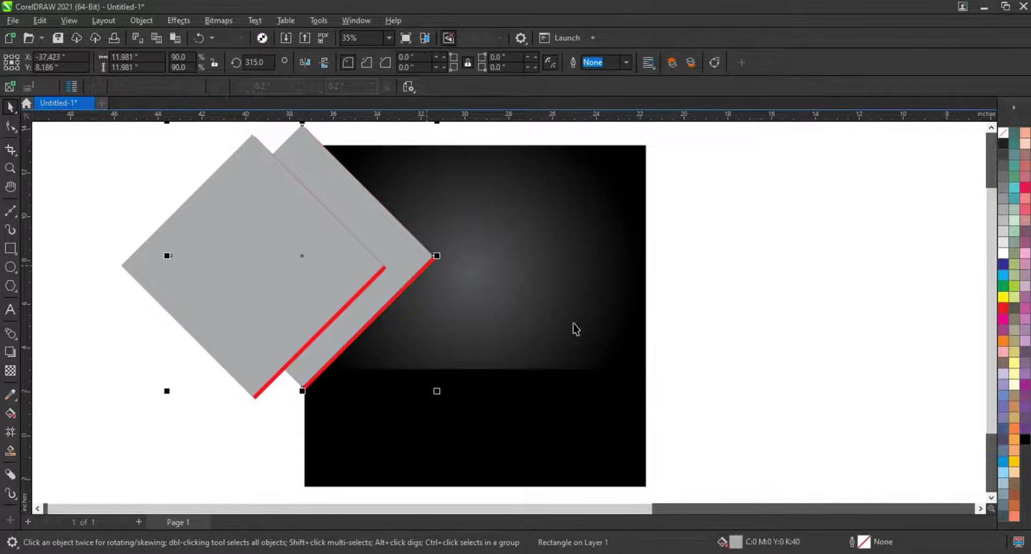
pyautogui.click(1025, 440)
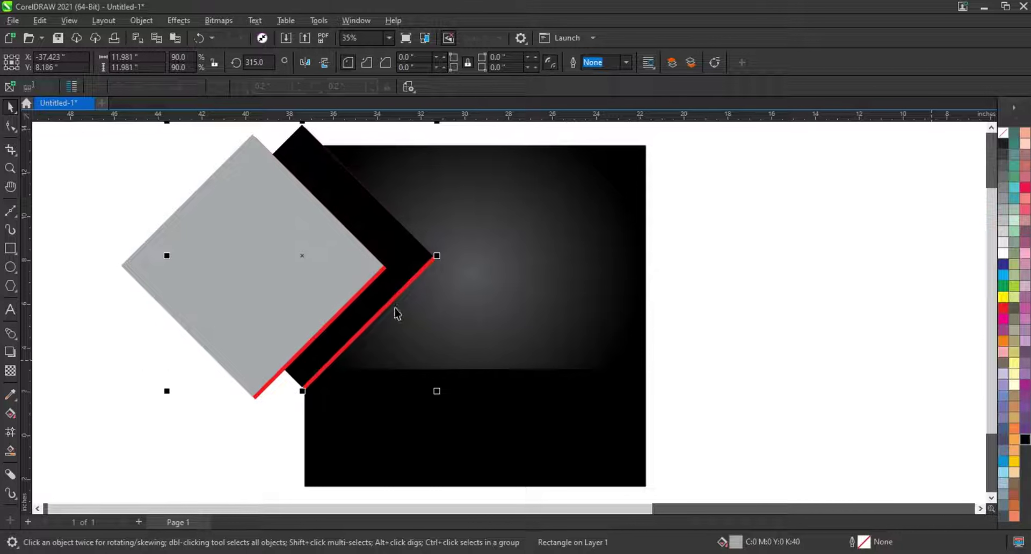
# Give the back diamond a fountain fill running to dark grey
pyautogui.press('g')
pyautogui.moveTo(293, 340)
pyautogui.mouseDown()
pyautogui.moveTo(360, 238)
pyautogui.moveTo(407, 210)
pyautogui.mouseUp()
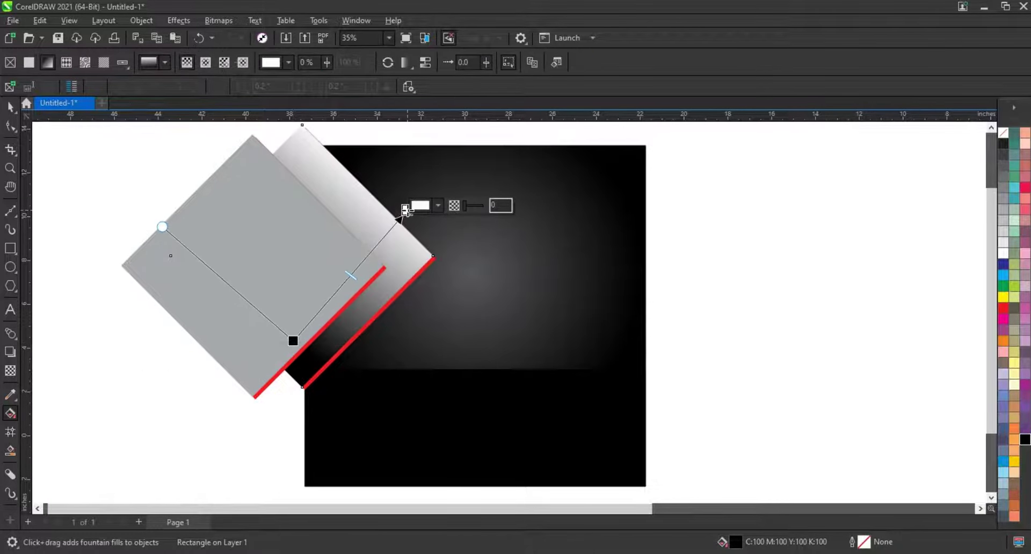
pyautogui.moveTo(1004, 154)
pyautogui.mouseDown()
pyautogui.moveTo(407, 211)
pyautogui.moveTo(436, 182)
pyautogui.mouseUp()
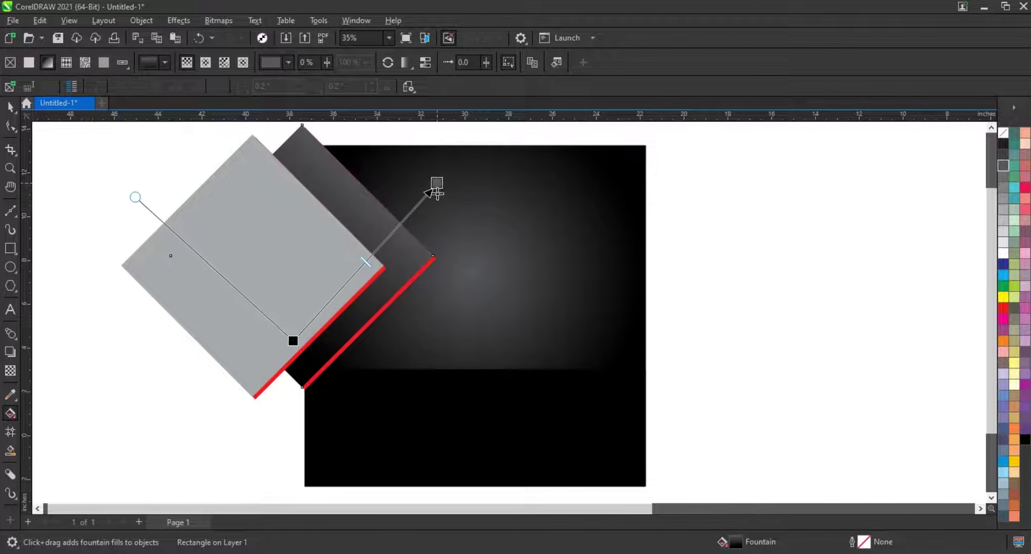
pyautogui.moveTo(292, 338); pyautogui.dragTo(301, 307)
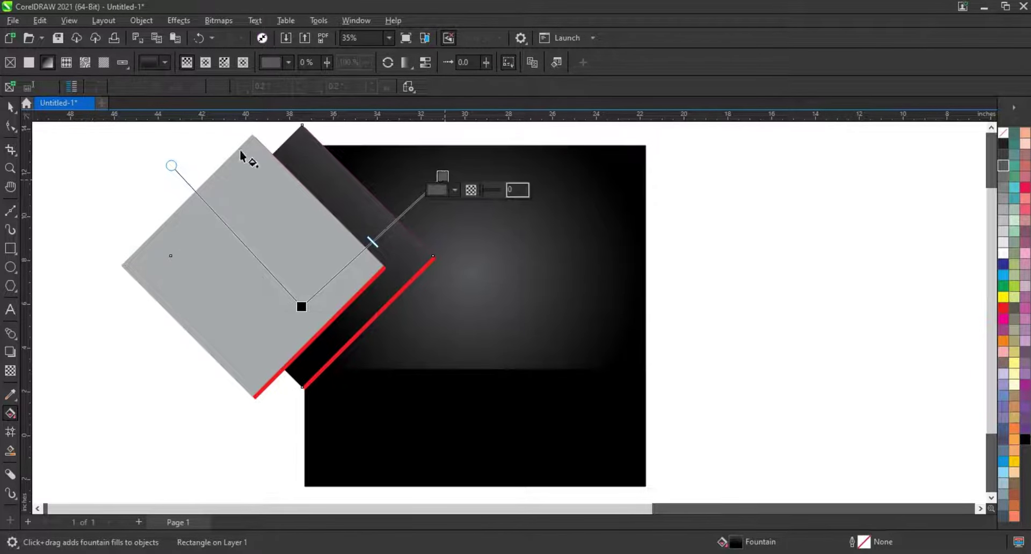
pyautogui.click(10, 125)
pyautogui.press('space')
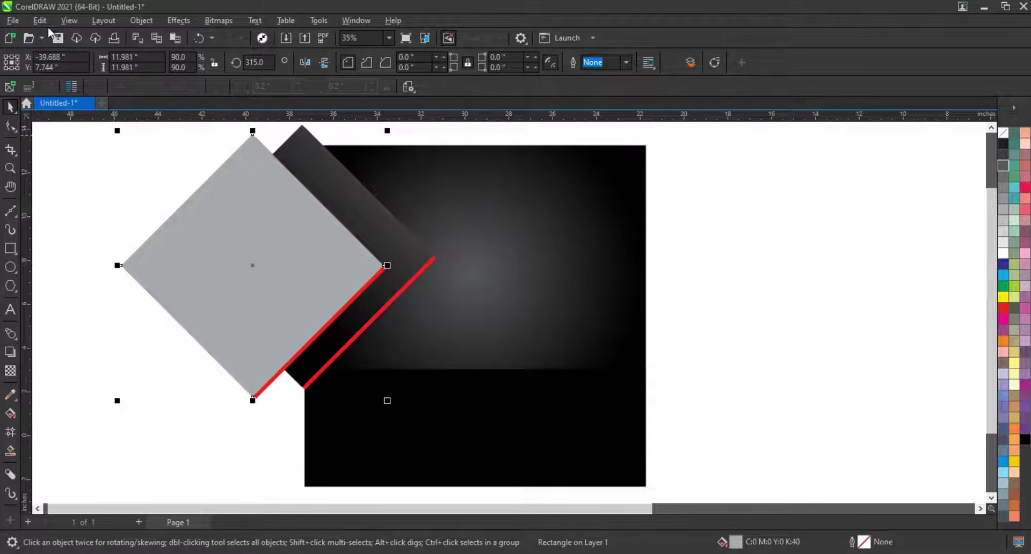
# Copy the back diamond's fill onto the front diamond with Copy Properties (Fill only)
pyautogui.click(40, 20)
pyautogui.click(71, 113)
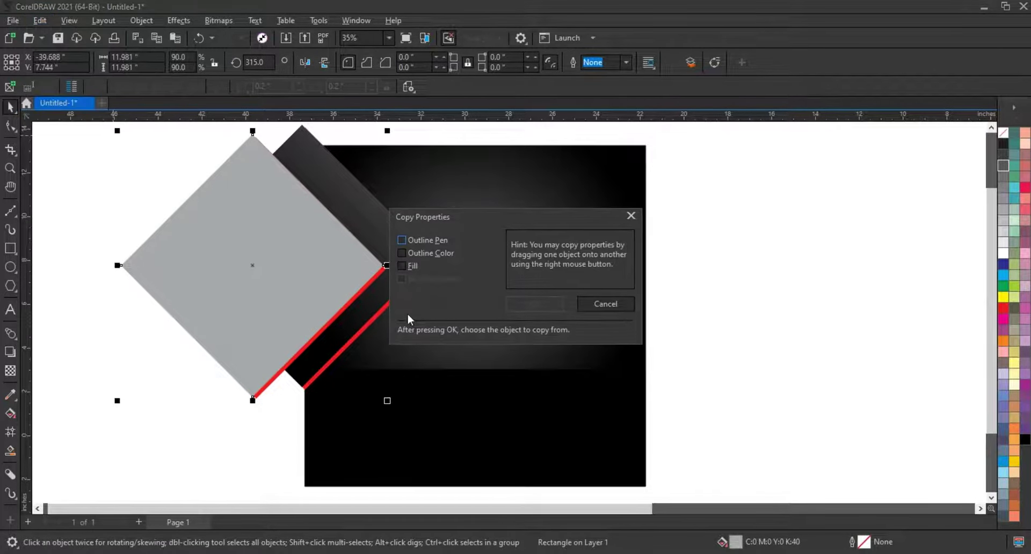
pyautogui.click(409, 266)
pyautogui.click(516, 304)
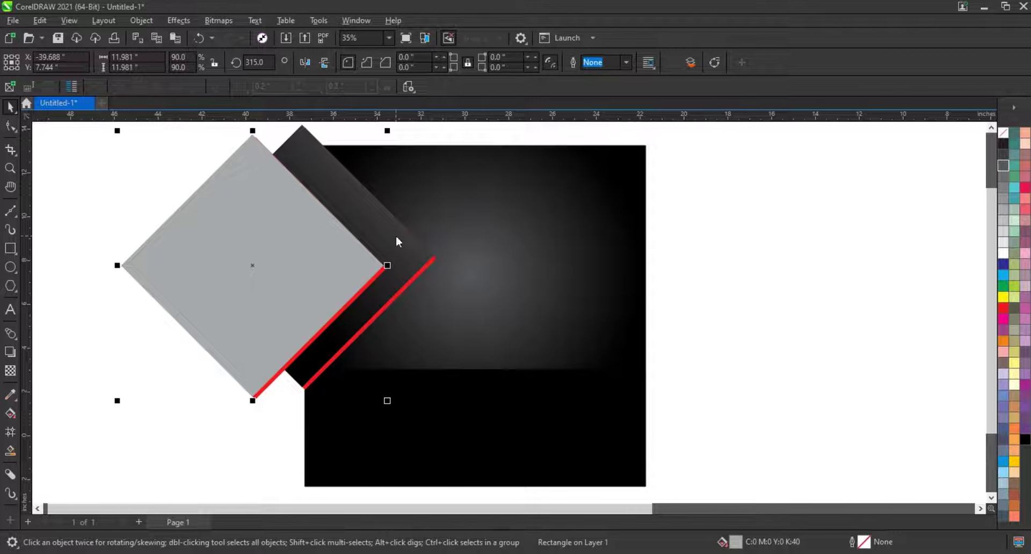
pyautogui.click(397, 238)
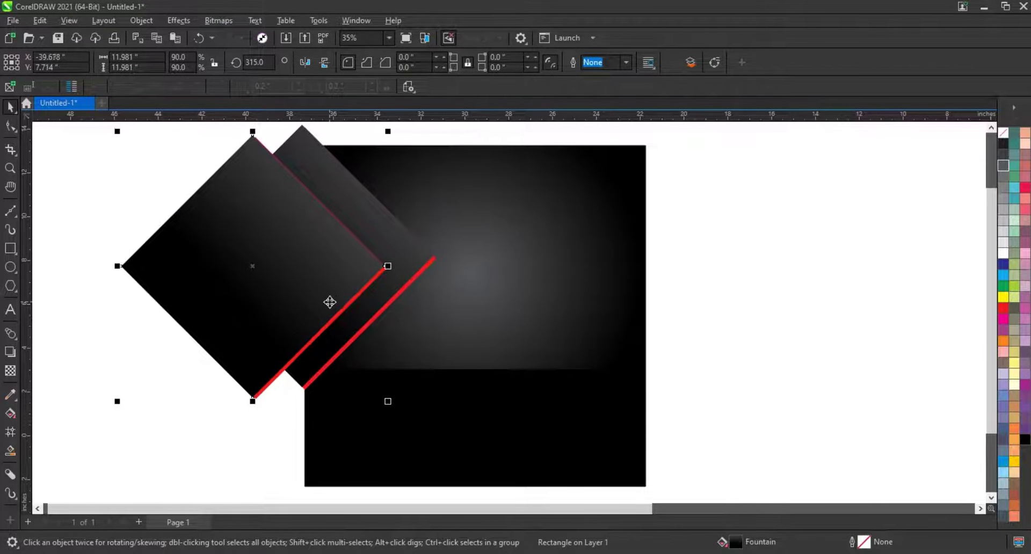
# Nudge the front diamond and back red strip into alignment, then select both diamond pairs
pyautogui.moveTo(329, 302); pyautogui.dragTo(331, 303)
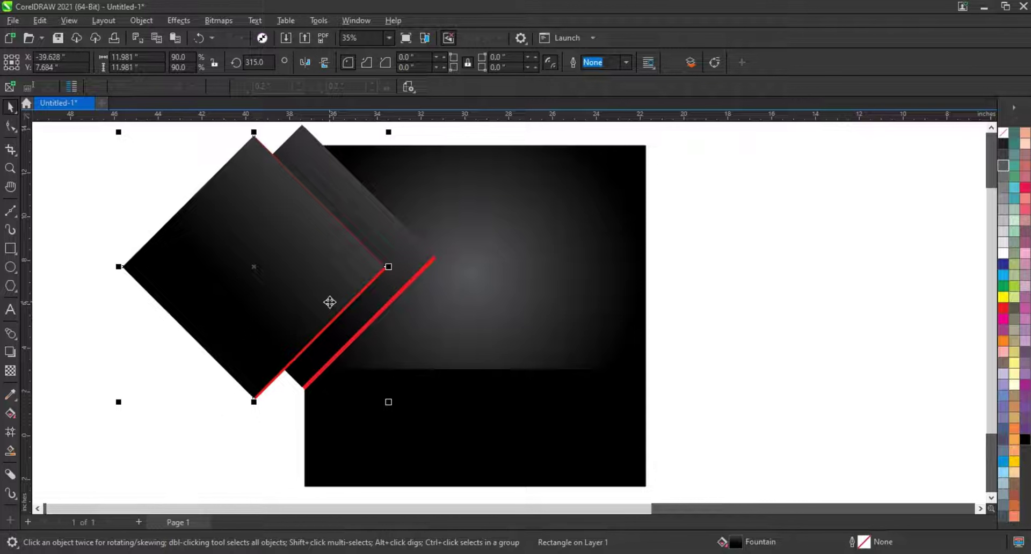
pyautogui.click(416, 269)
pyautogui.moveTo(416, 267); pyautogui.dragTo(417, 267)
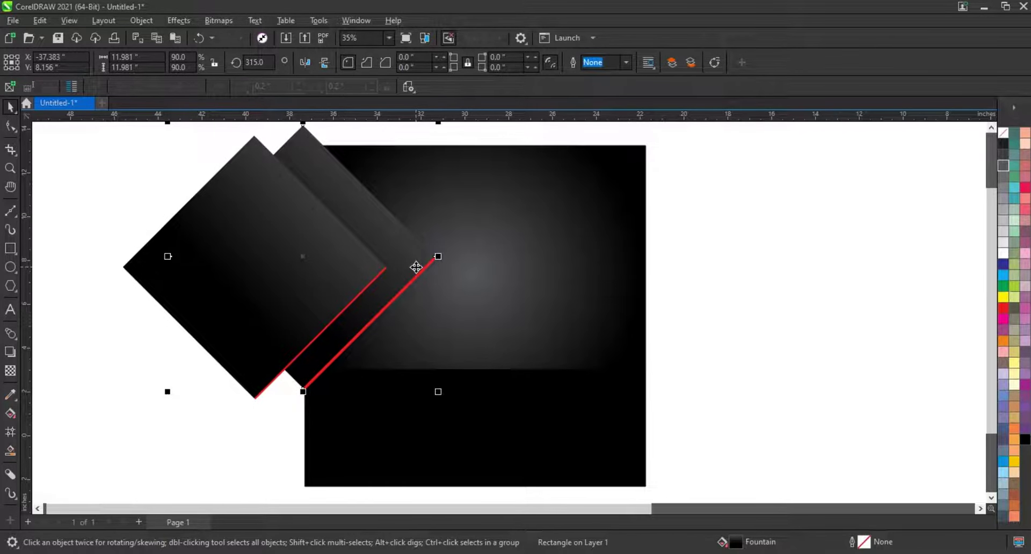
pyautogui.click(159, 169)
pyautogui.scroll(-1, 228, 218)
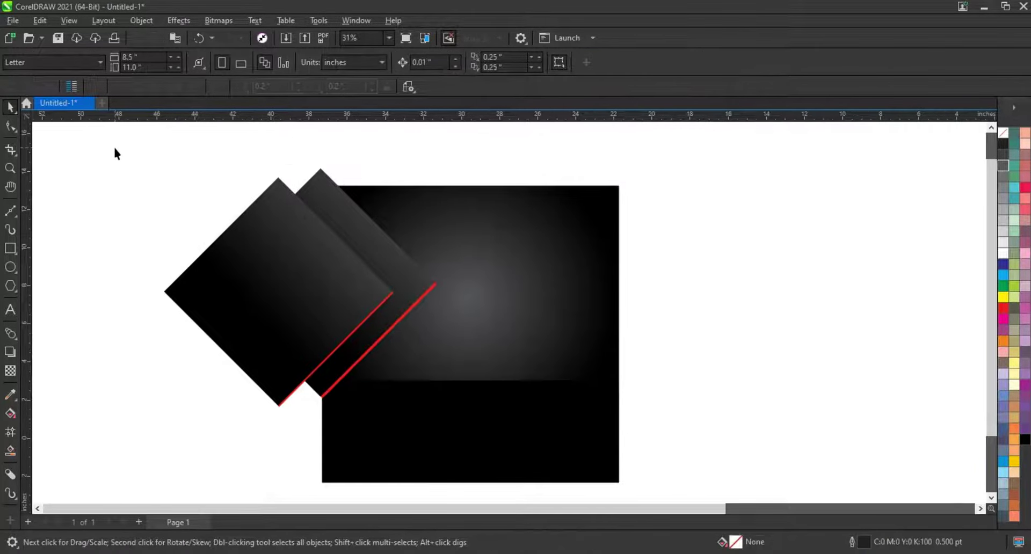
pyautogui.moveTo(114, 145)
pyautogui.mouseDown()
pyautogui.moveTo(400, 398)
pyautogui.moveTo(473, 429)
pyautogui.mouseUp()
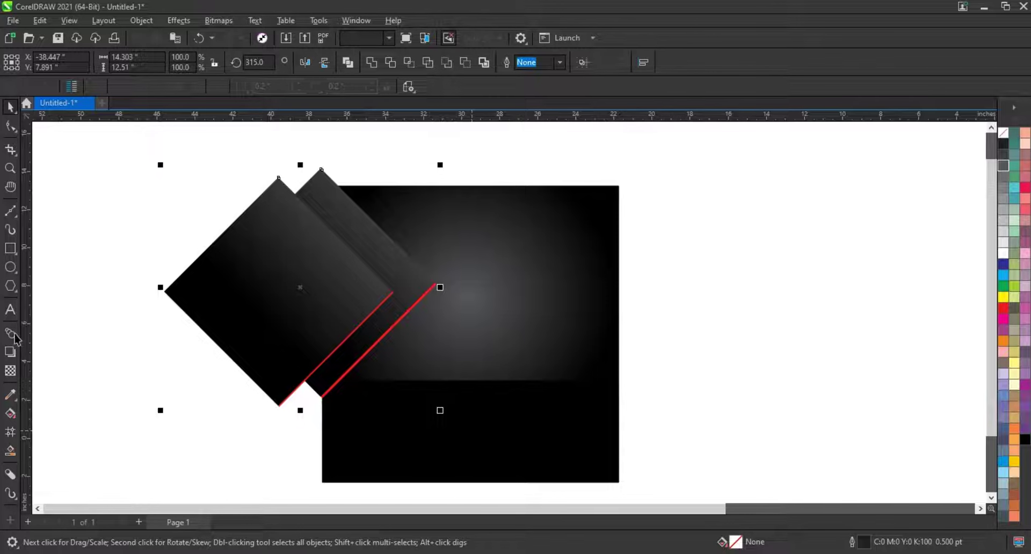
# Add a drop shadow to the diamonds, extend it, raise its opacity, and break it apart
pyautogui.click(10, 351)
pyautogui.moveTo(368, 272)
pyautogui.mouseDown()
pyautogui.moveTo(366, 358)
pyautogui.moveTo(300, 407)
pyautogui.mouseUp()
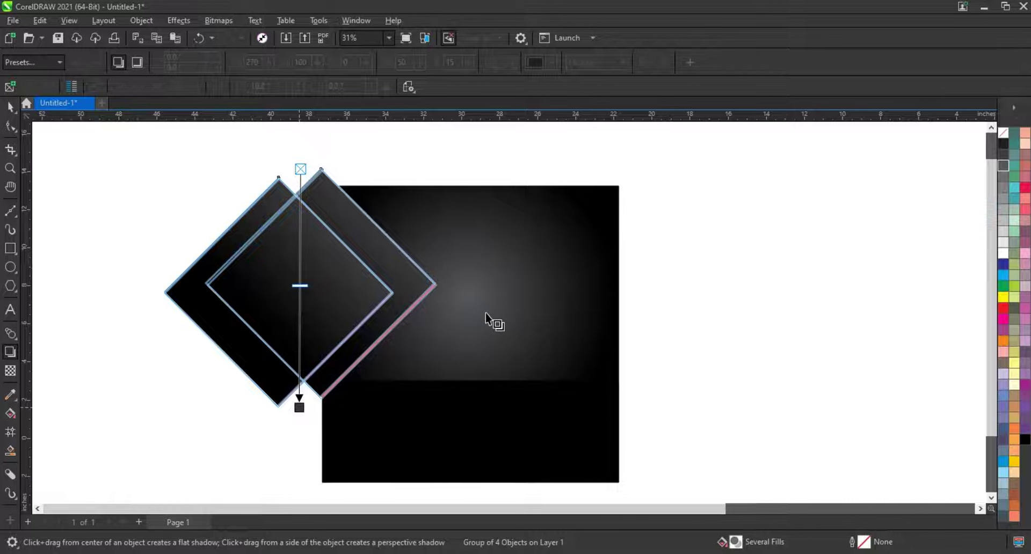
pyautogui.moveTo(299, 410); pyautogui.dragTo(310, 414)
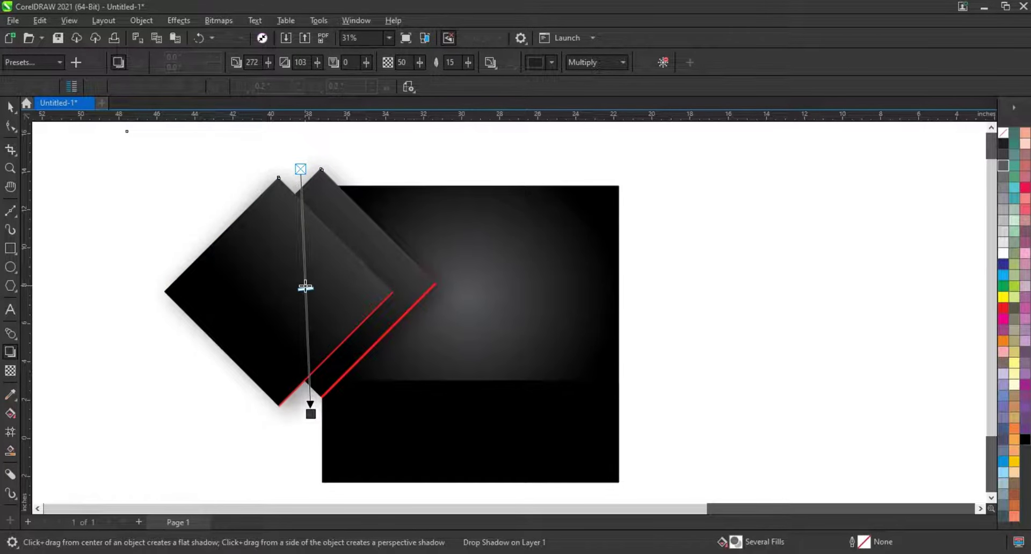
pyautogui.moveTo(305, 289); pyautogui.dragTo(306, 355)
pyautogui.click(10, 107)
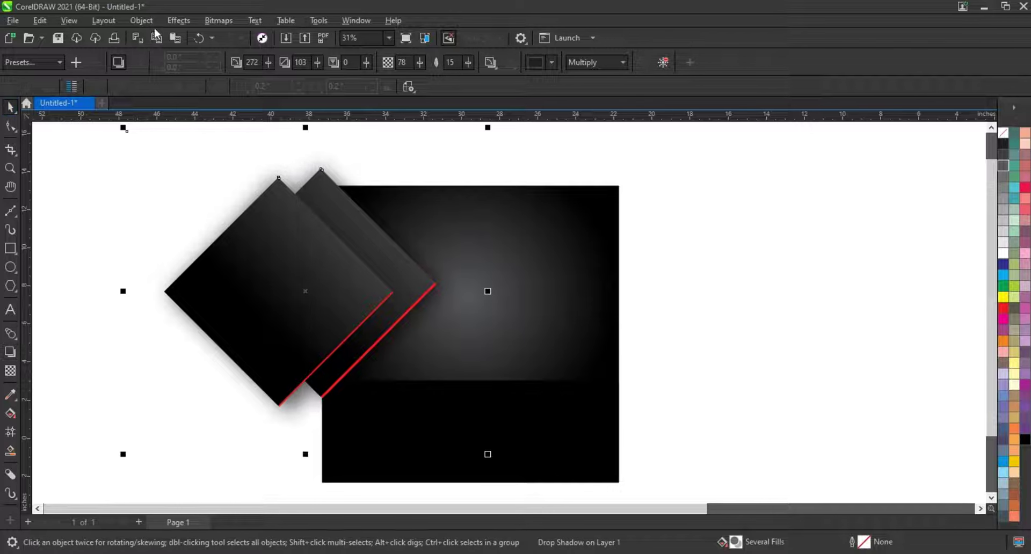
pyautogui.click(141, 20)
pyautogui.click(161, 320)
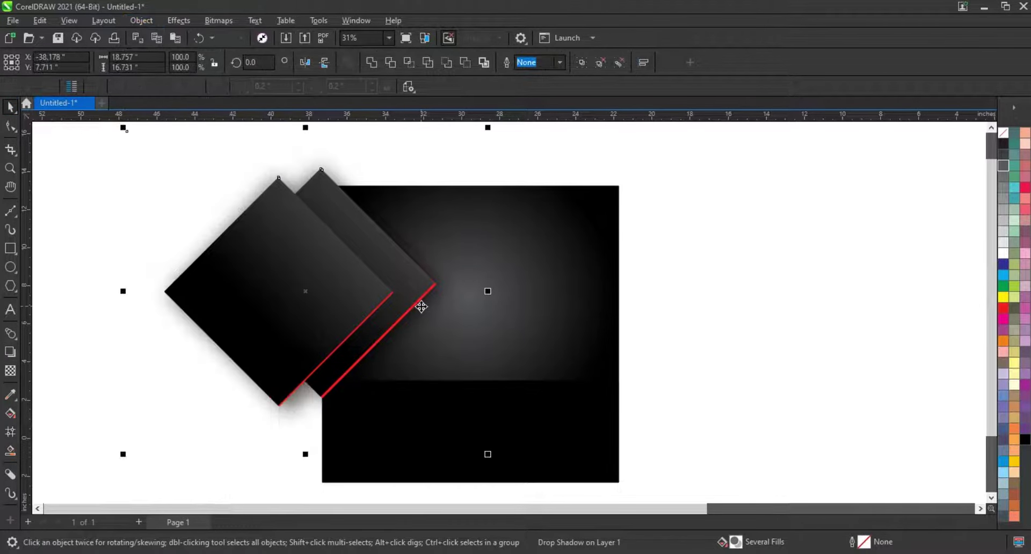
# Mirror a copy of the diamonds to the right, group both pairs, and send them behind the rectangle
pyautogui.scroll(-1, 422, 306)
pyautogui.scroll(-1, 139, 240)
pyautogui.moveTo(110, 128); pyautogui.dragTo(422, 384)
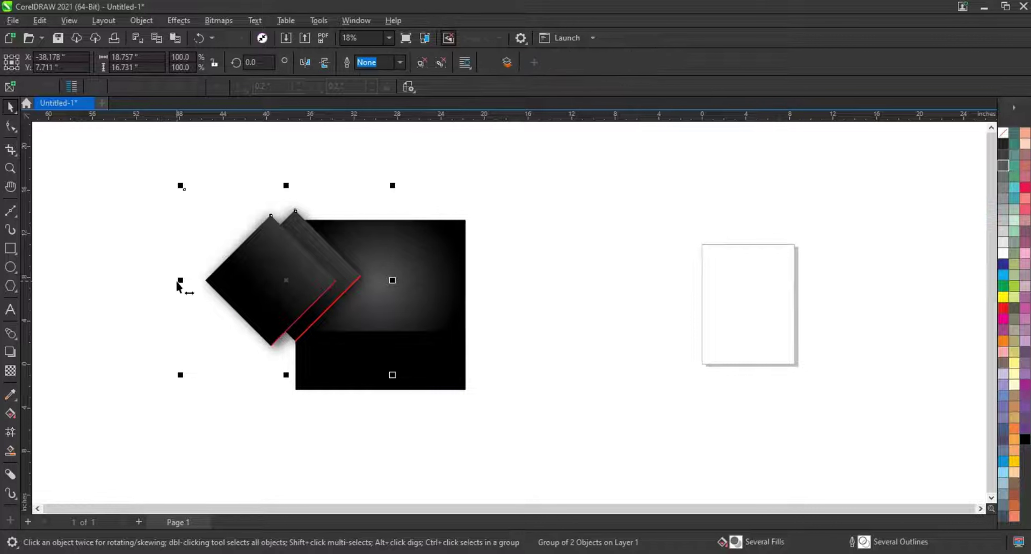
pyautogui.moveTo(181, 280)
pyautogui.mouseDown()
pyautogui.moveTo(536, 285)
pyautogui.moveTo(522, 282)
pyautogui.mouseUp()
pyautogui.keyDown('shift'); pyautogui.click(289, 311); pyautogui.keyUp('shift')
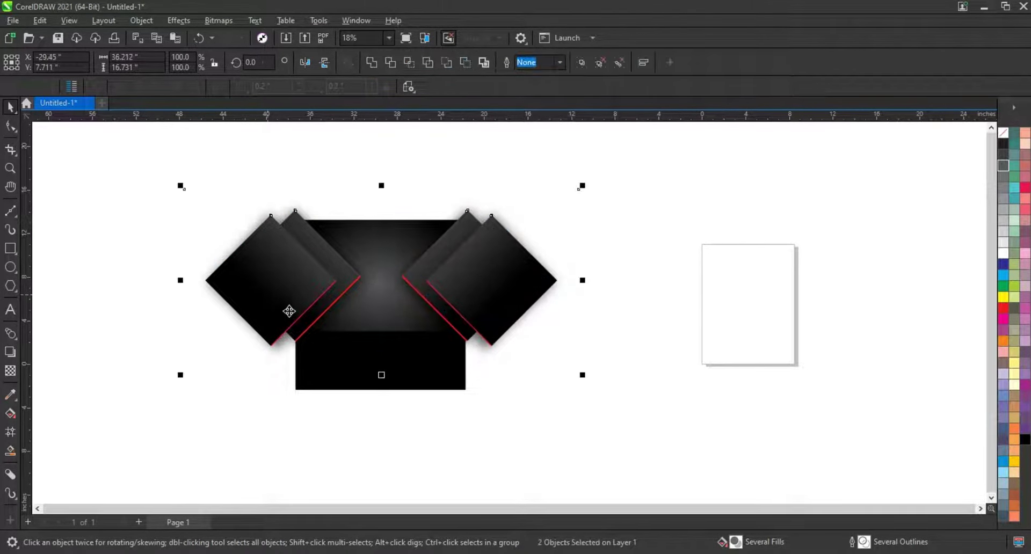
pyautogui.hotkey('ctrl', 'g')
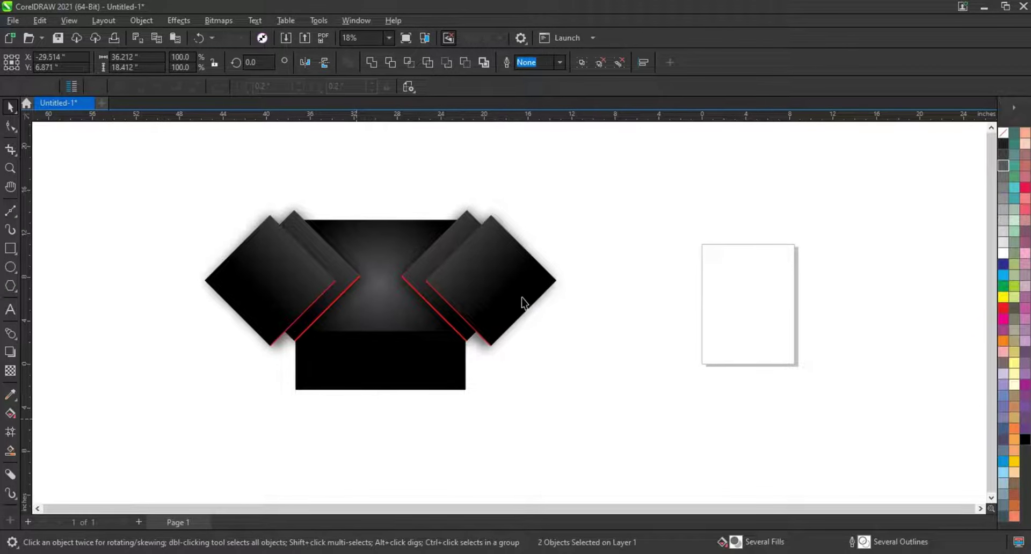
pyautogui.hotkey('shift', 'F2')
pyautogui.hotkey('shift', 'pagedown')
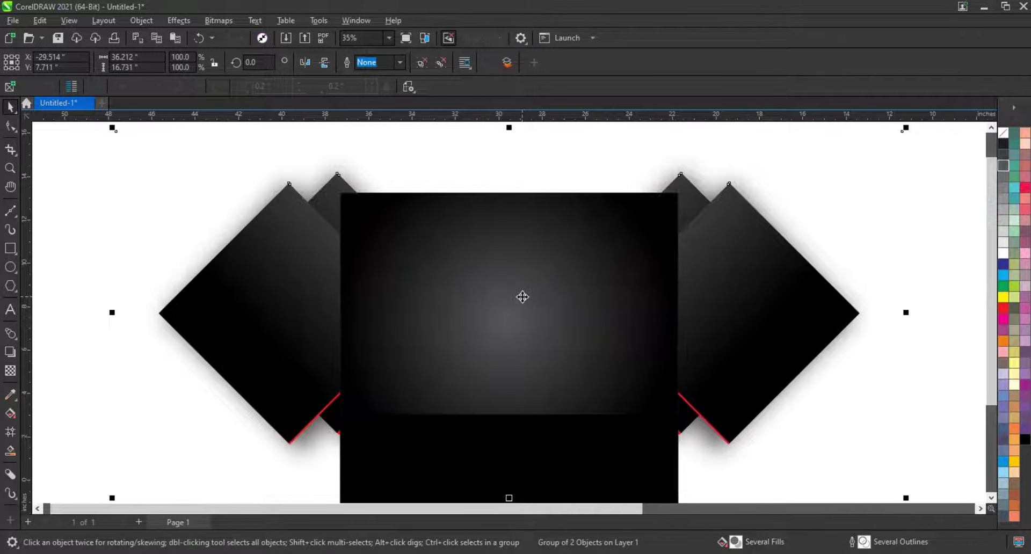
# PowerClip the diamond group inside the central gradient rectangle
pyautogui.rightClick(734, 301)
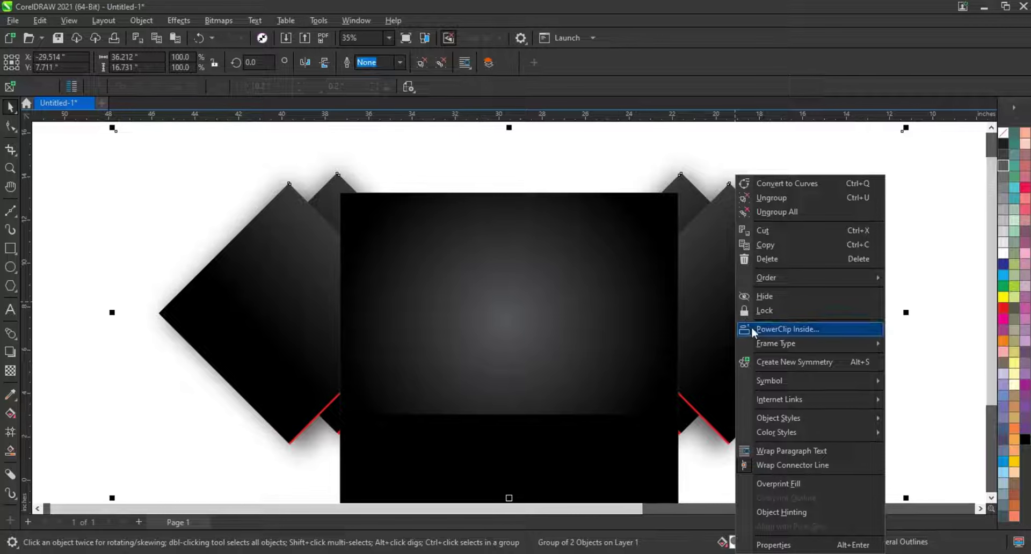
pyautogui.click(782, 329)
pyautogui.click(537, 272)
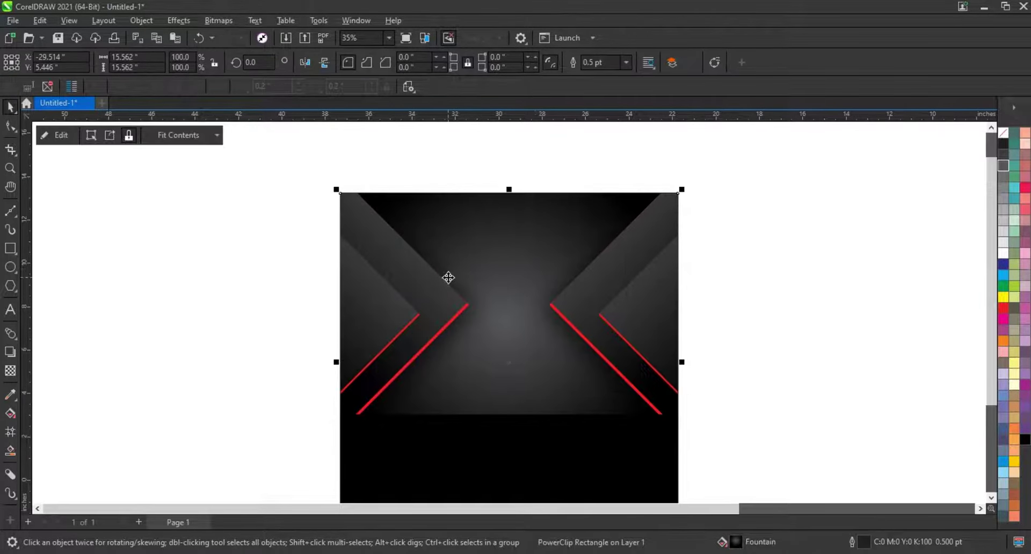
pyautogui.scroll(-1, 449, 278)
pyautogui.click(733, 229)
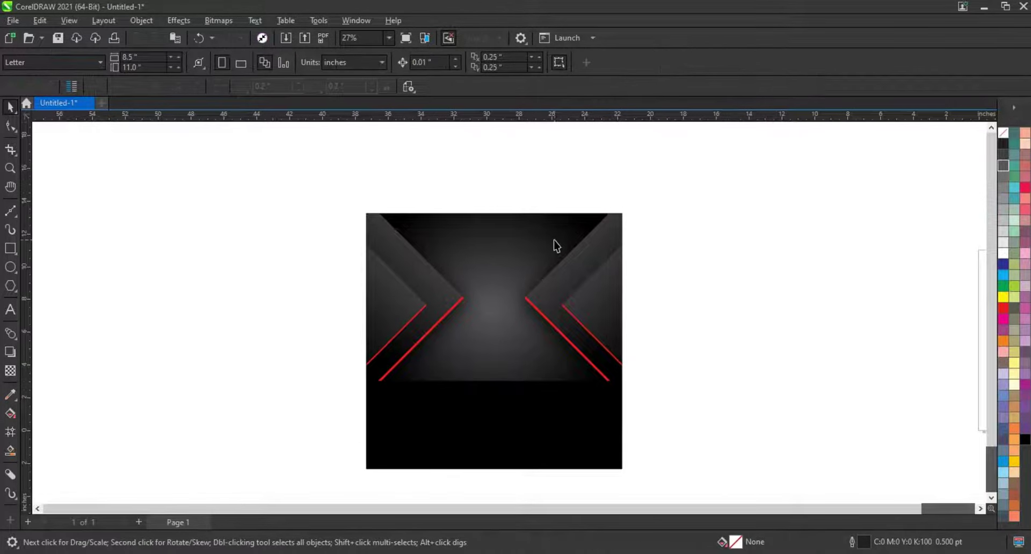
# Zoom in on the backdrop and drag the black floor rectangle's top edge slightly lower
pyautogui.scroll(-1, 552, 246)
pyautogui.click(11, 168)
pyautogui.moveTo(294, 200); pyautogui.dragTo(698, 437)
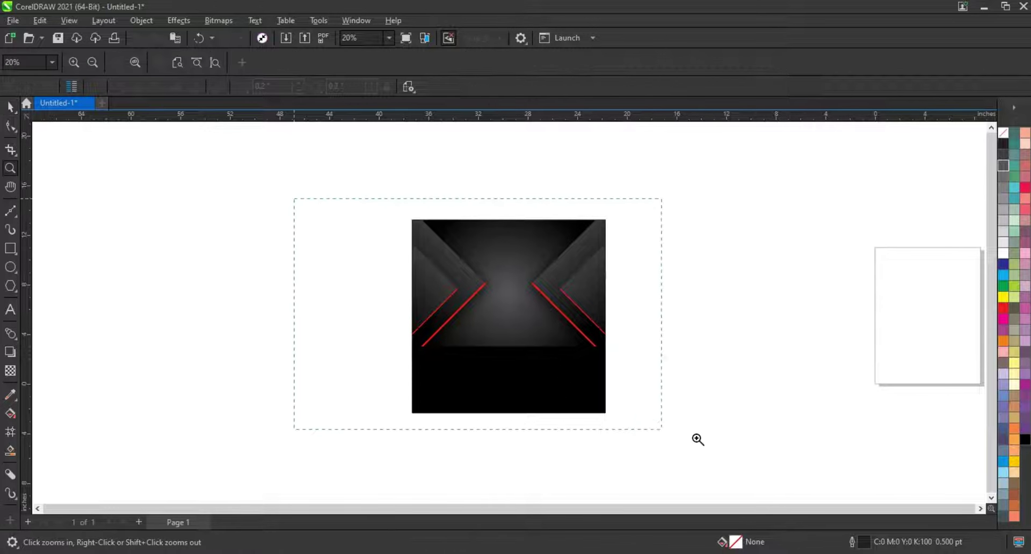
pyautogui.press('space')
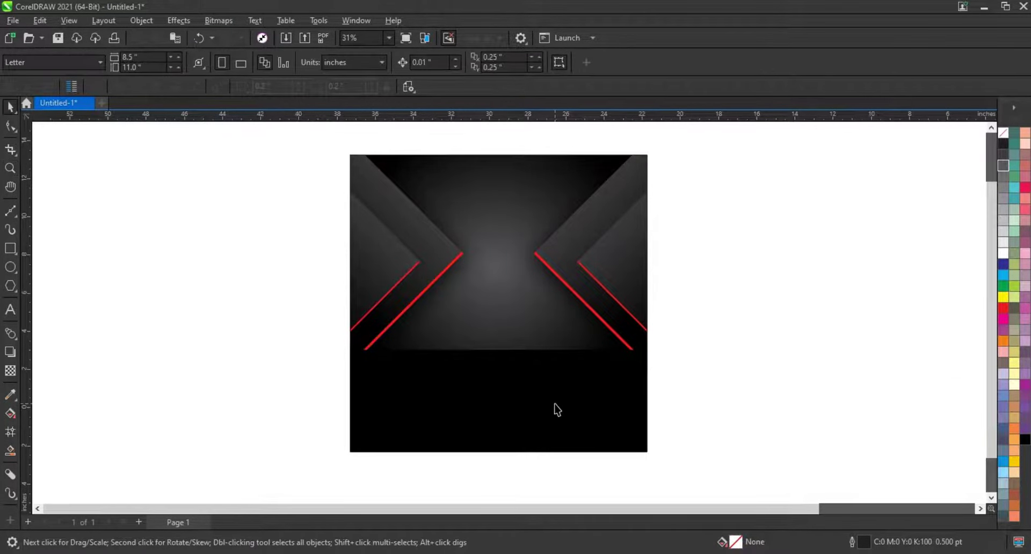
pyautogui.click(532, 411)
pyautogui.moveTo(499, 348); pyautogui.dragTo(499, 361)
# Draw a wide ellipse on the black floor and fill it light grey
pyautogui.click(723, 360)
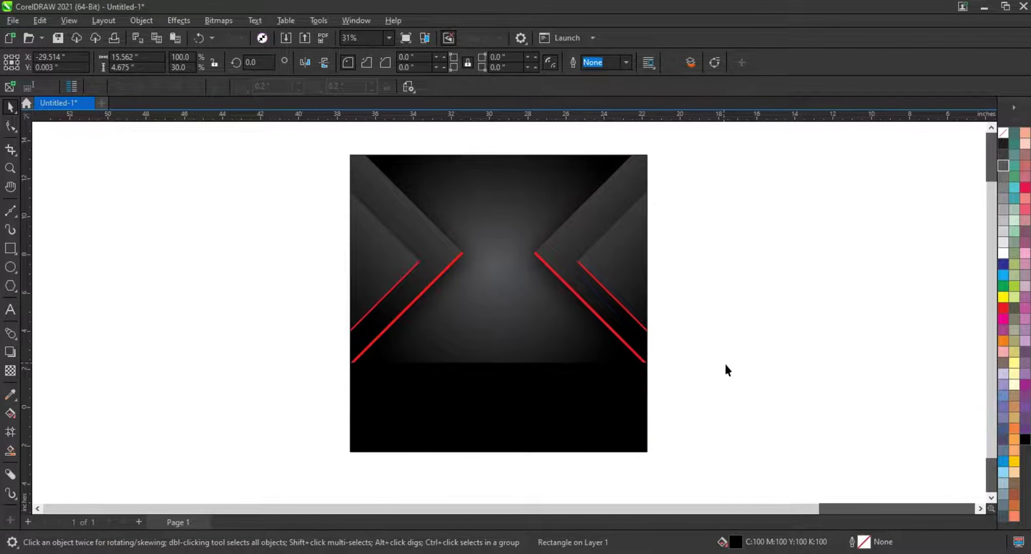
pyautogui.click(9, 270)
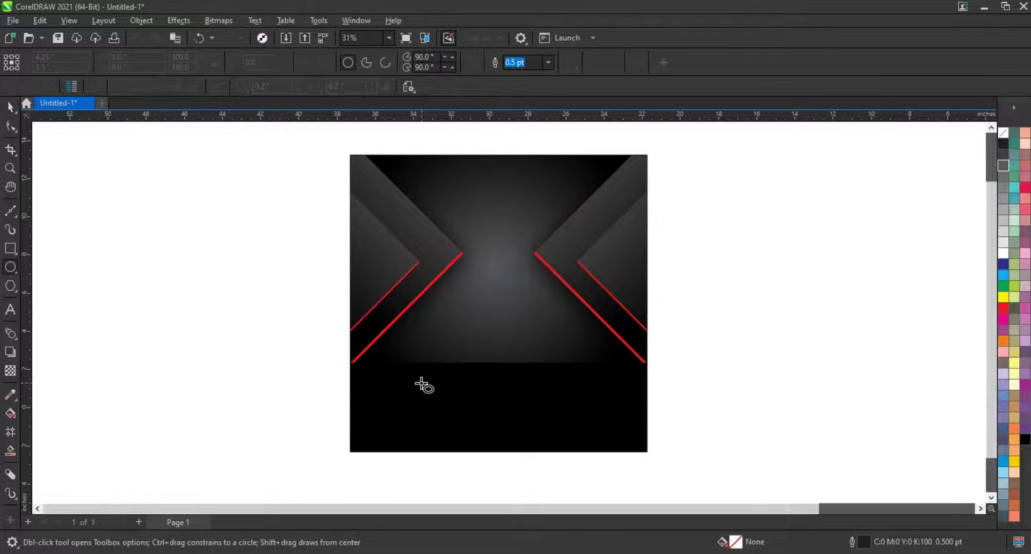
pyautogui.moveTo(414, 379); pyautogui.dragTo(597, 418)
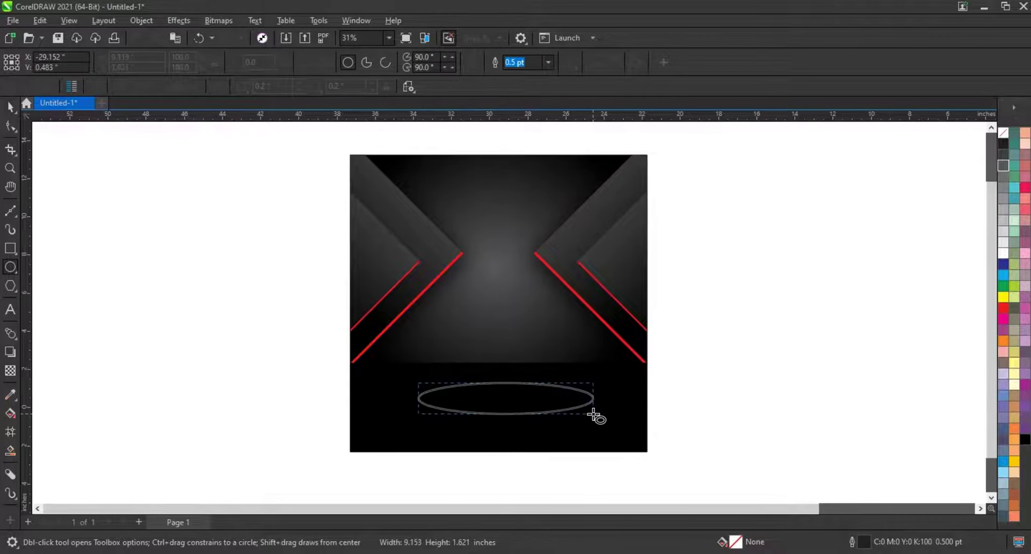
pyautogui.click(15, 110)
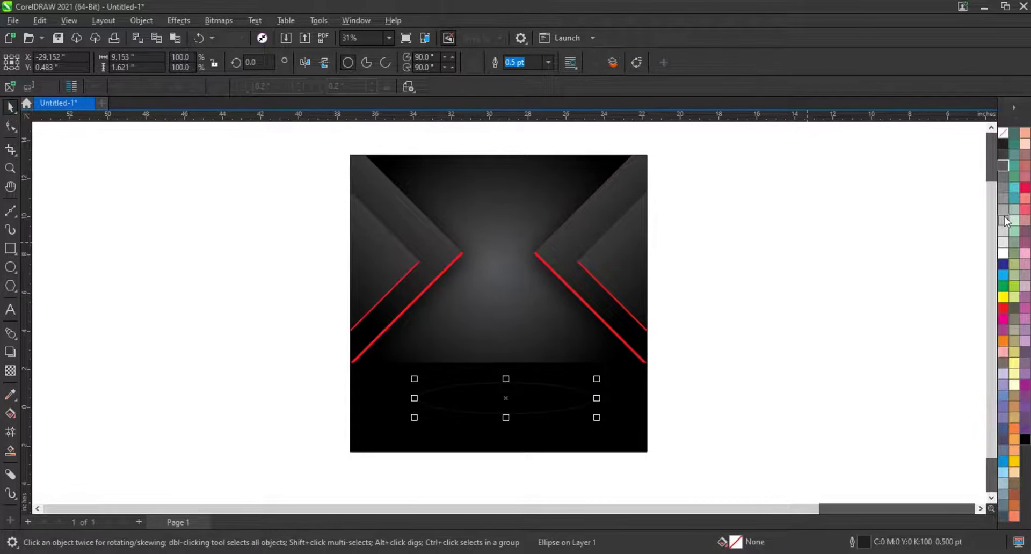
pyautogui.click(1003, 231)
# Centre the ellipse horizontally on the floor, then flatten it and raise it toward the horizon
pyautogui.keyDown('shift'); pyautogui.click(648, 400); pyautogui.keyUp('shift')
pyautogui.press('c')
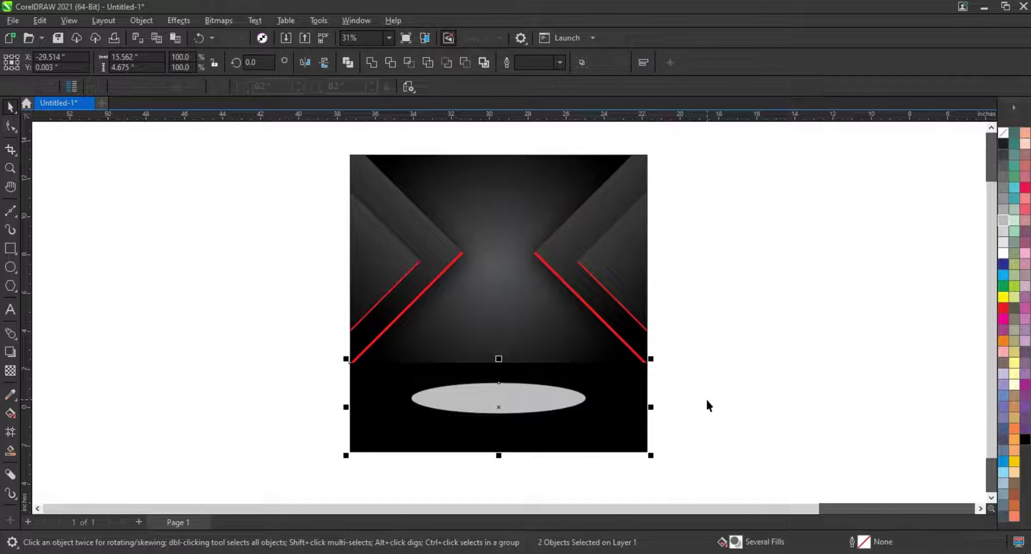
pyautogui.click(559, 406)
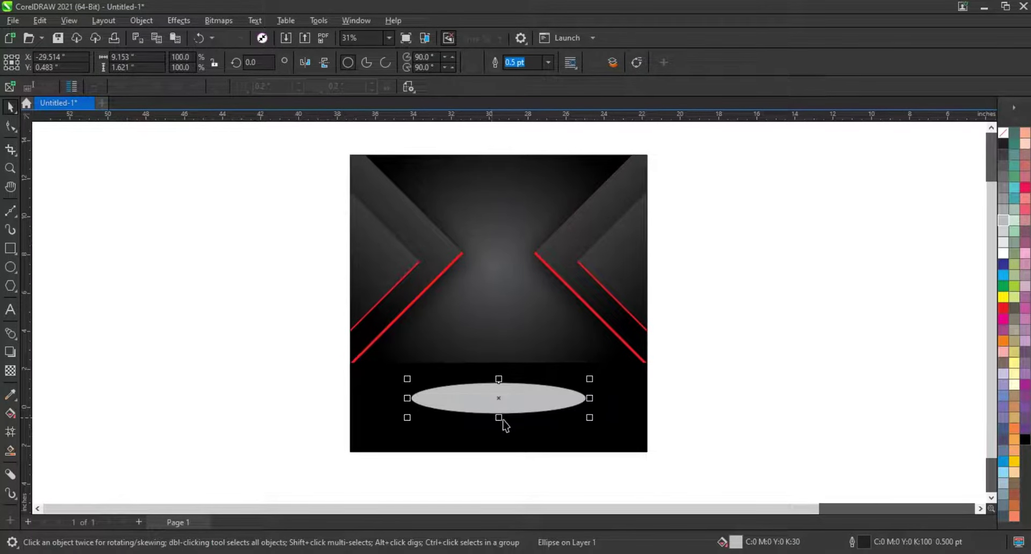
pyautogui.moveTo(499, 417)
pyautogui.mouseDown()
pyautogui.moveTo(522, 364)
pyautogui.moveTo(521, 384)
pyautogui.mouseUp()
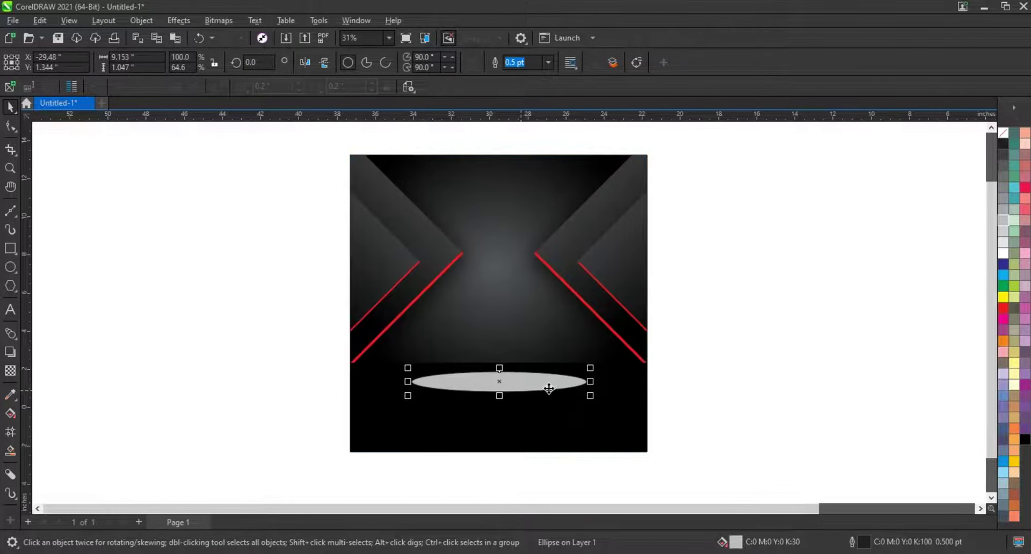
pyautogui.scroll(3, 484, 338)
pyautogui.scroll(-1, 500, 285)
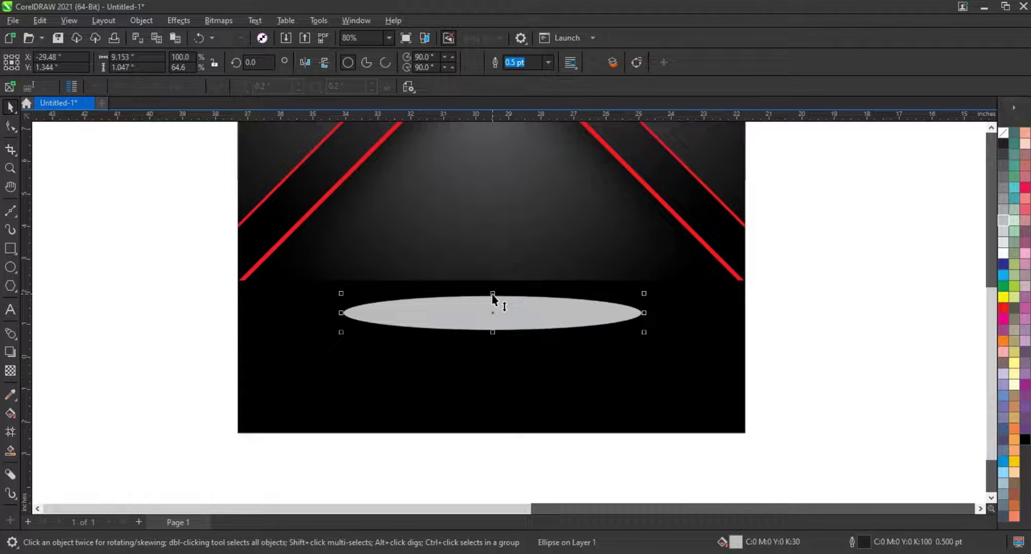
# Extrude the ellipse downward into a shallow cylinder
pyautogui.click(16, 340)
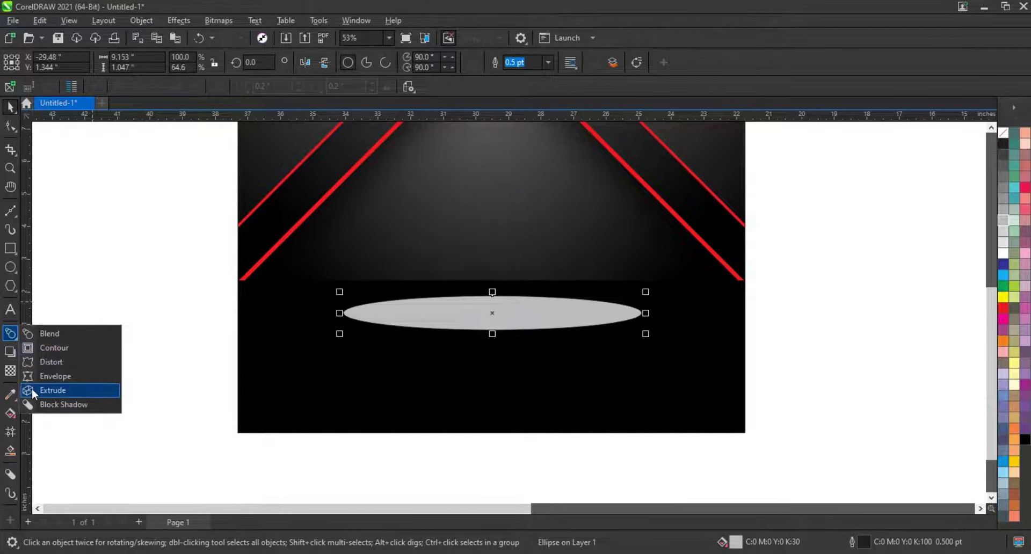
pyautogui.moveTo(490, 312); pyautogui.dragTo(491, 399)
pyautogui.click(255, 63)
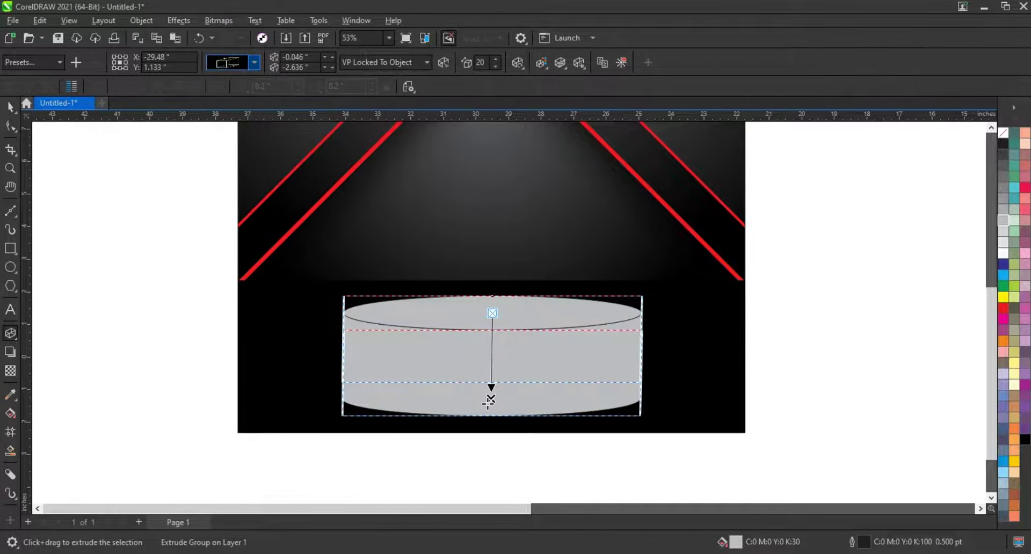
pyautogui.moveTo(490, 401); pyautogui.dragTo(494, 350)
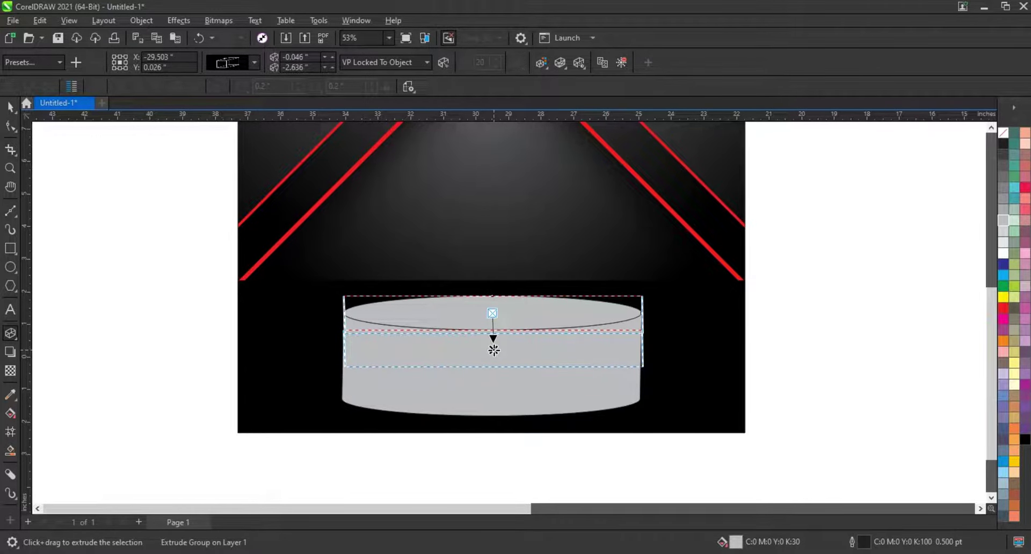
pyautogui.moveTo(494, 350); pyautogui.dragTo(493, 343)
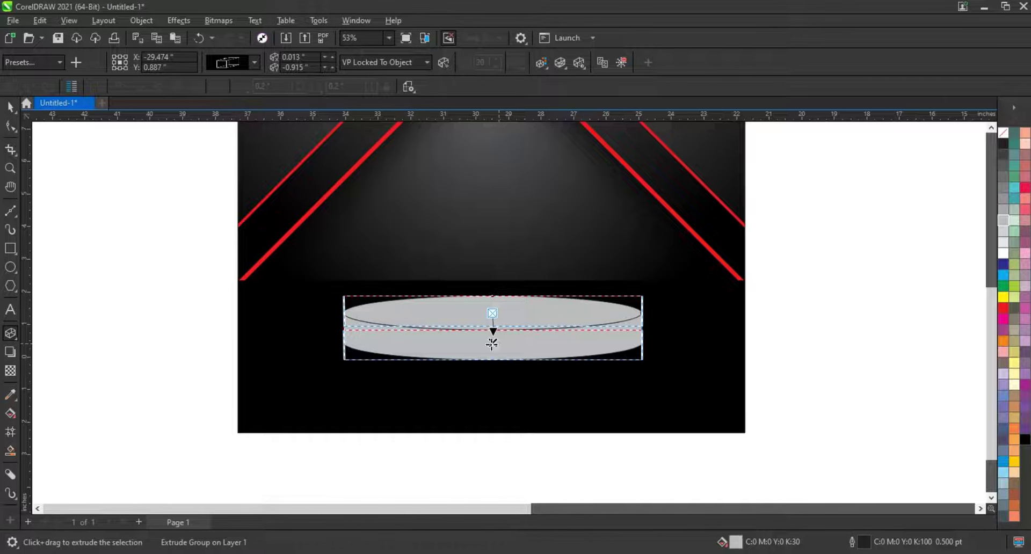
# Give the podium top a dark gradient fill and make its extruded side black
pyautogui.press('g')
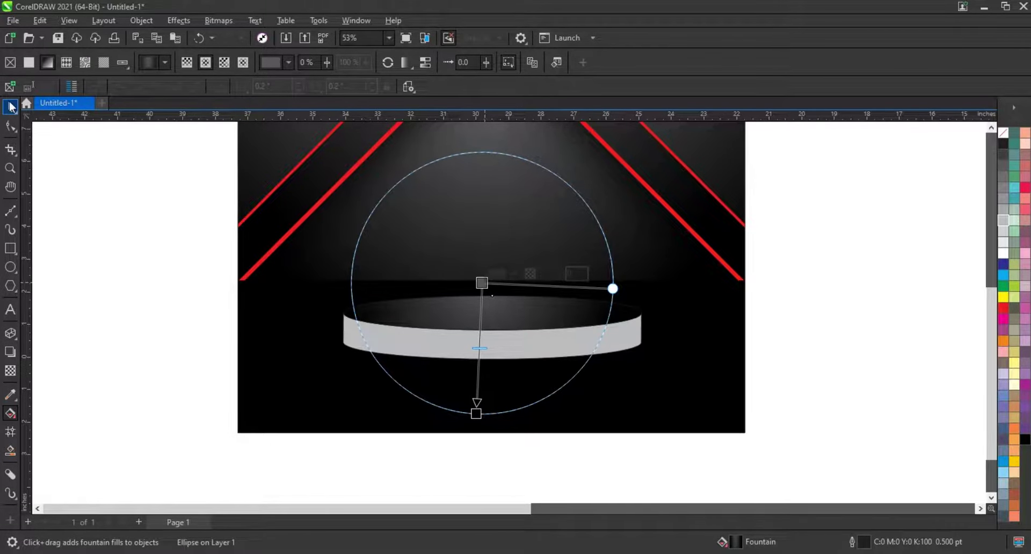
pyautogui.click(11, 107)
pyautogui.click(454, 353)
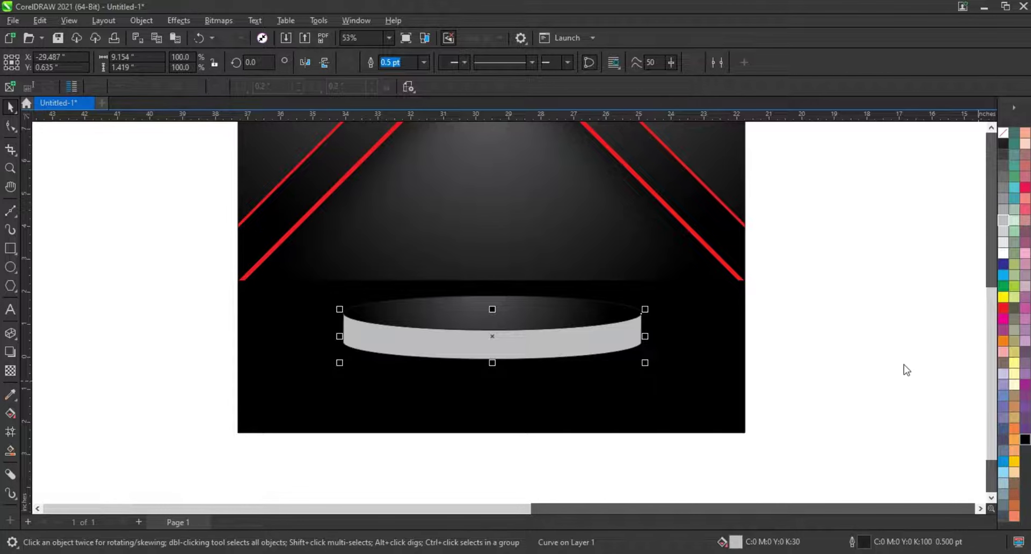
pyautogui.click(1025, 441)
pyautogui.click(887, 385)
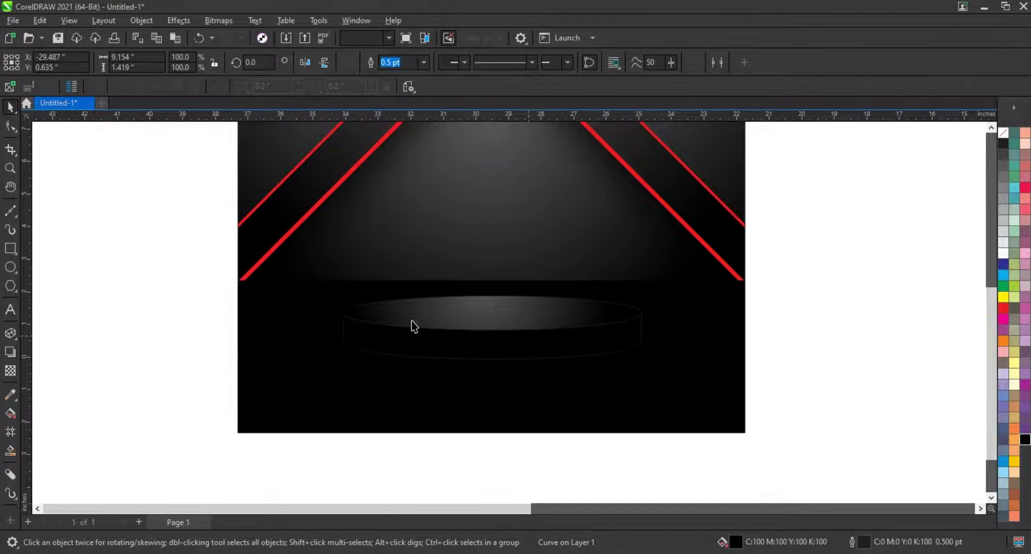
pyautogui.click(446, 324)
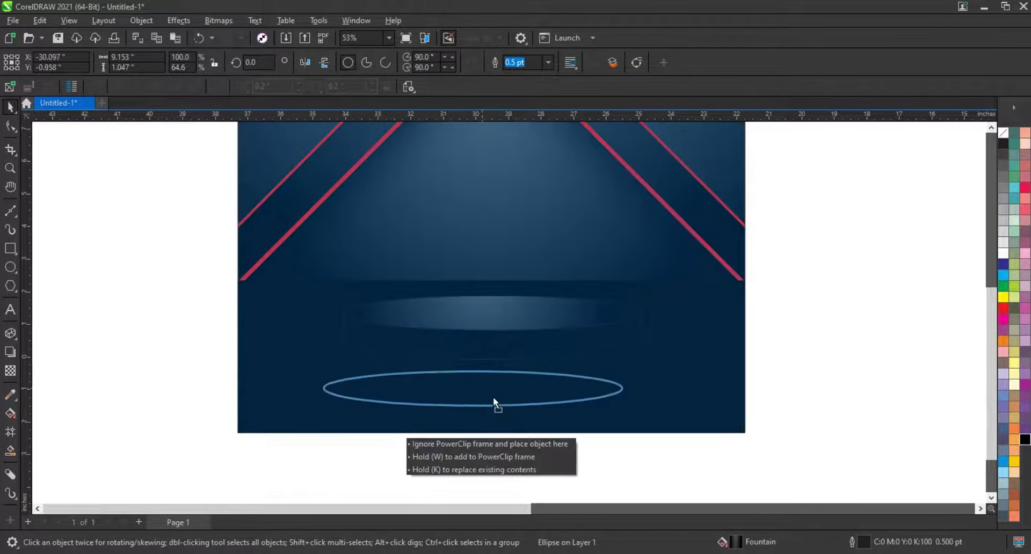
# Duplicate the top ellipse lower on the floor and remove its fill
pyautogui.moveTo(499, 337); pyautogui.dragTo(493, 399)
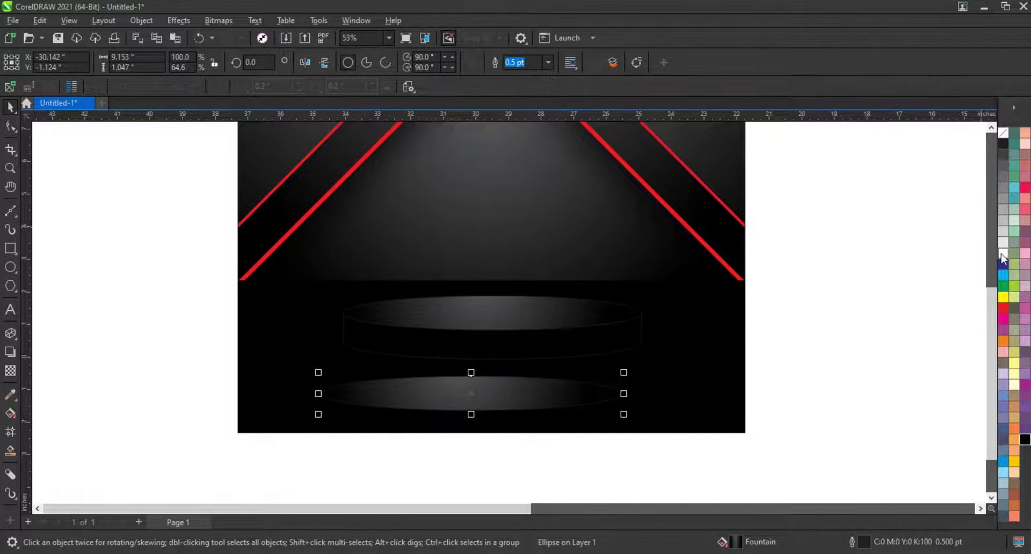
pyautogui.rightClick(1002, 256)
pyautogui.click(978, 260)
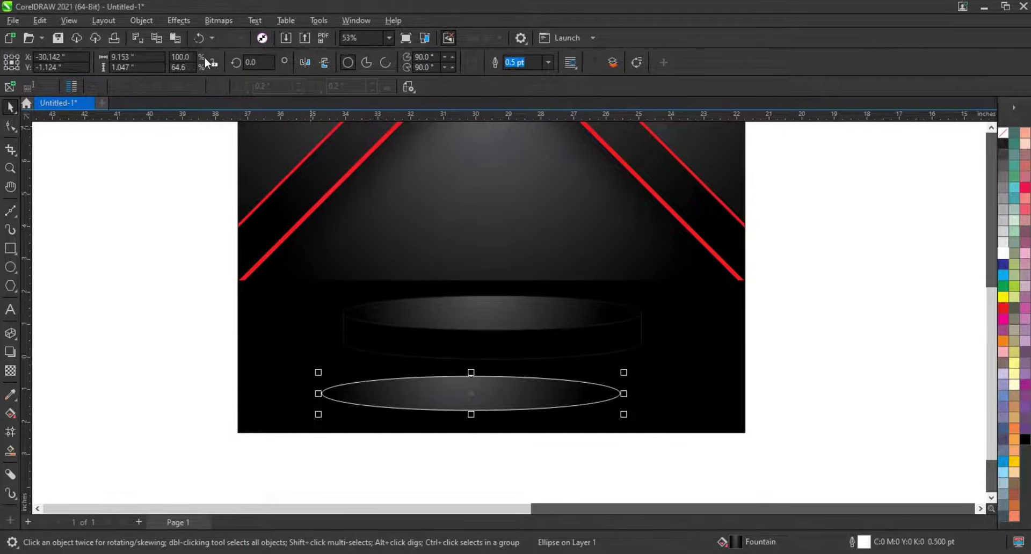
pyautogui.hotkey('ctrl', 'z')
pyautogui.click(1006, 134)
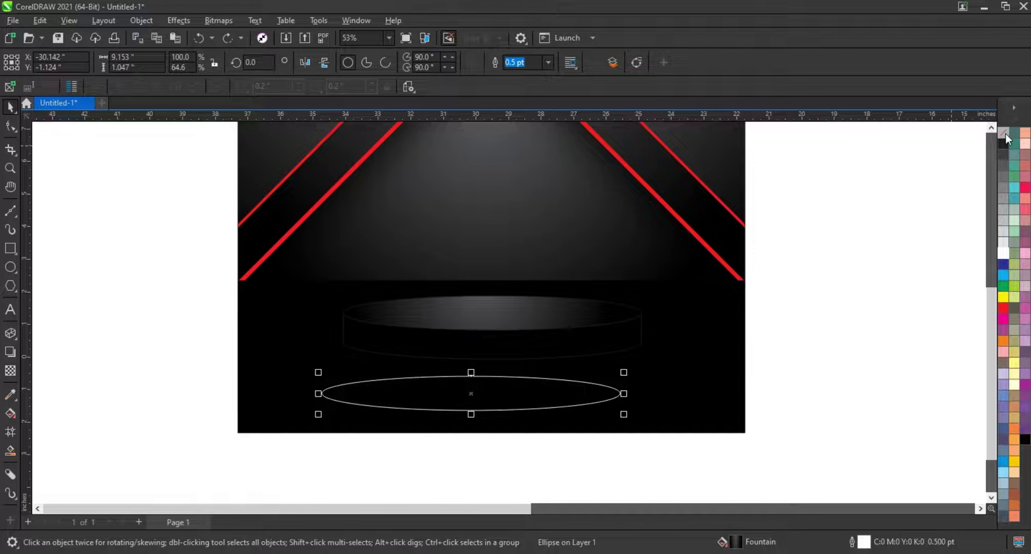
# Give the ellipse a 2.0 pt outline and convert that outline into a ring object
pyautogui.click(547, 62)
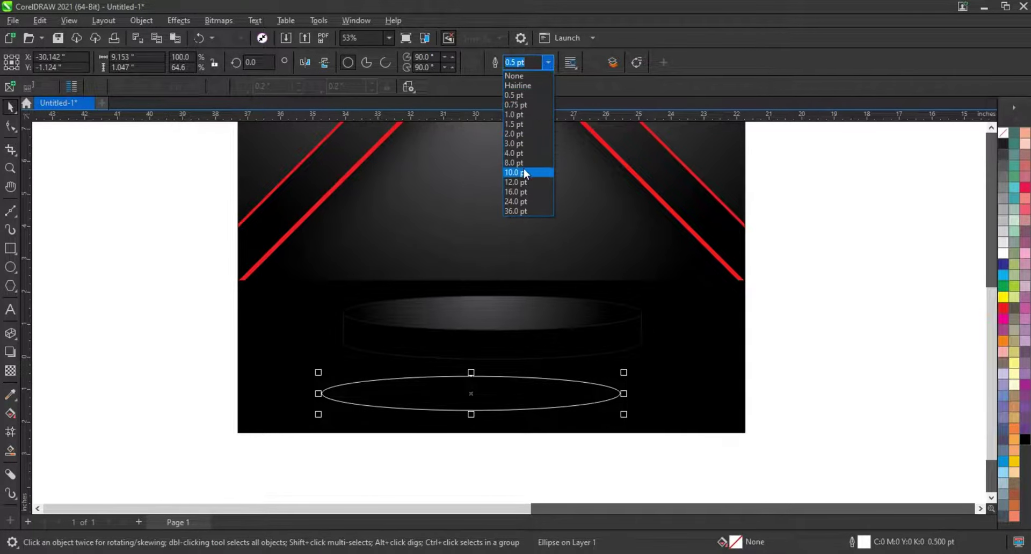
pyautogui.click(527, 135)
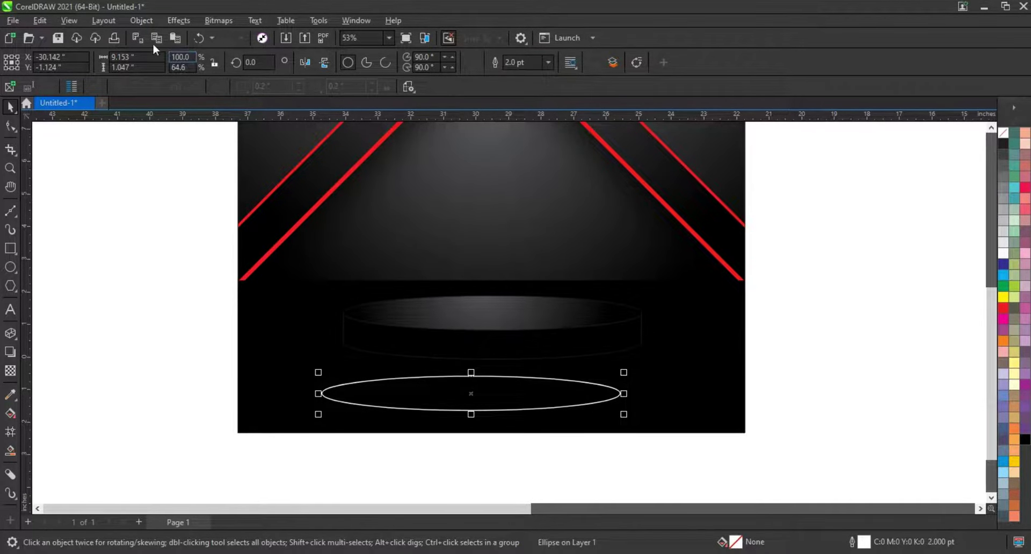
pyautogui.click(142, 20)
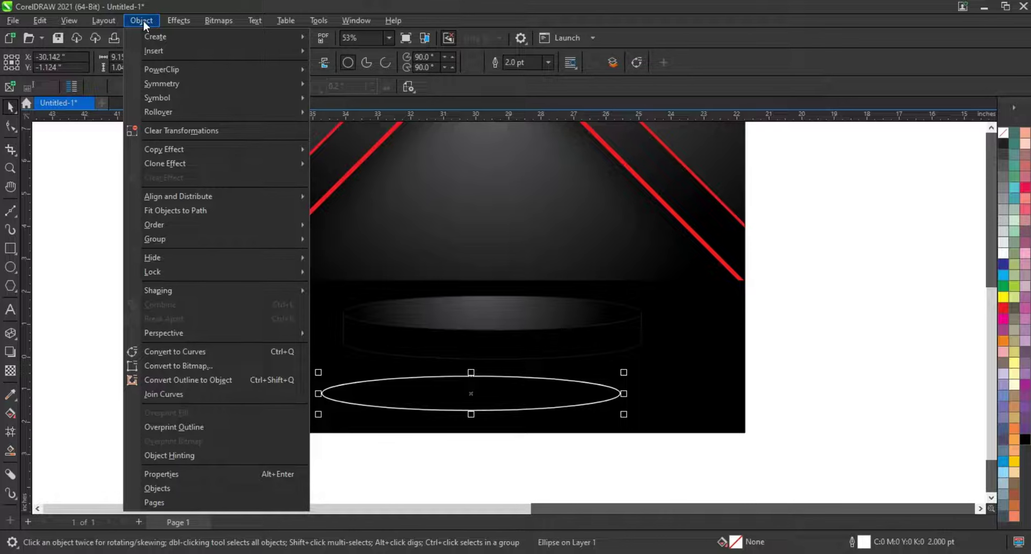
pyautogui.click(179, 379)
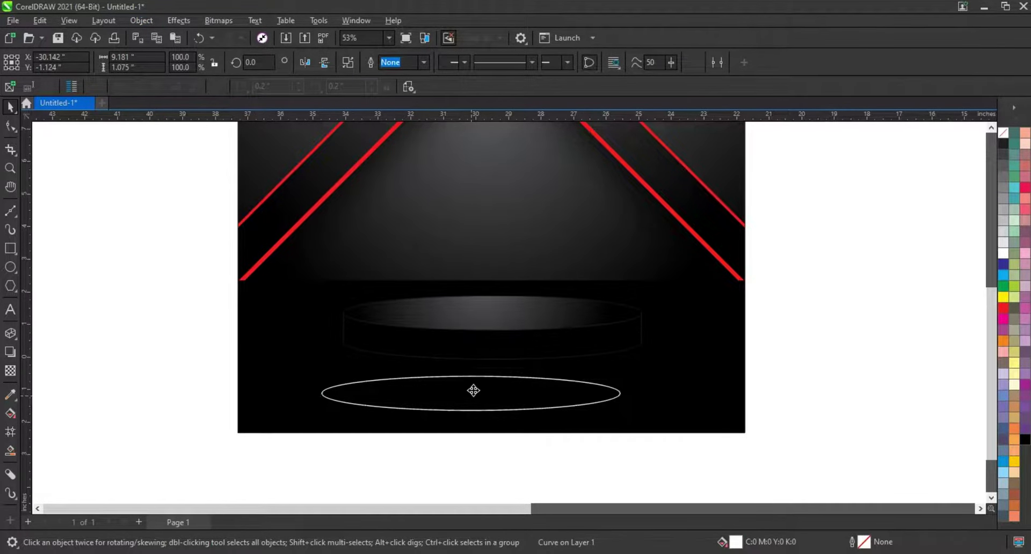
# Move the ring up onto the top podium tier and enlarge it slightly
pyautogui.moveTo(473, 391); pyautogui.dragTo(491, 318)
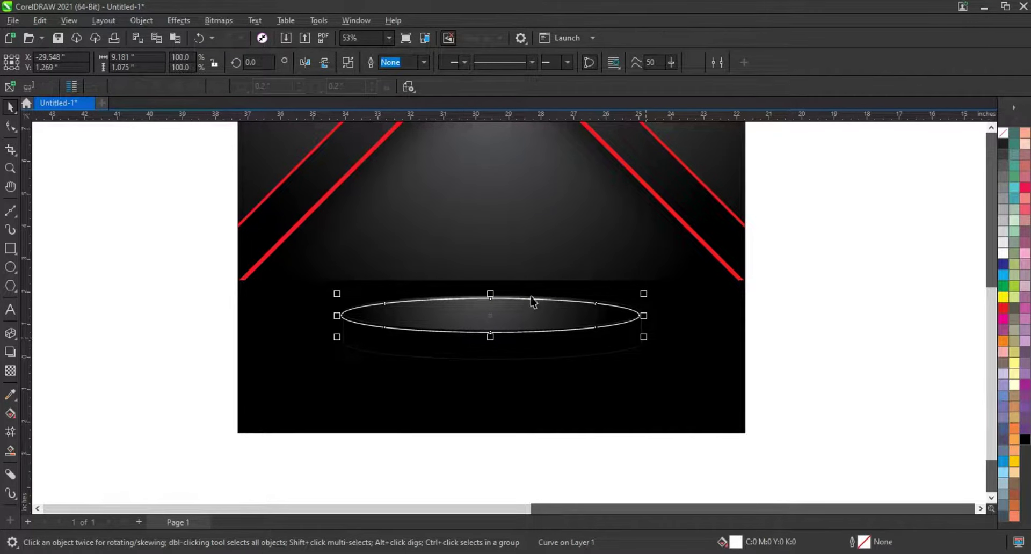
pyautogui.moveTo(645, 337); pyautogui.dragTo(649, 340)
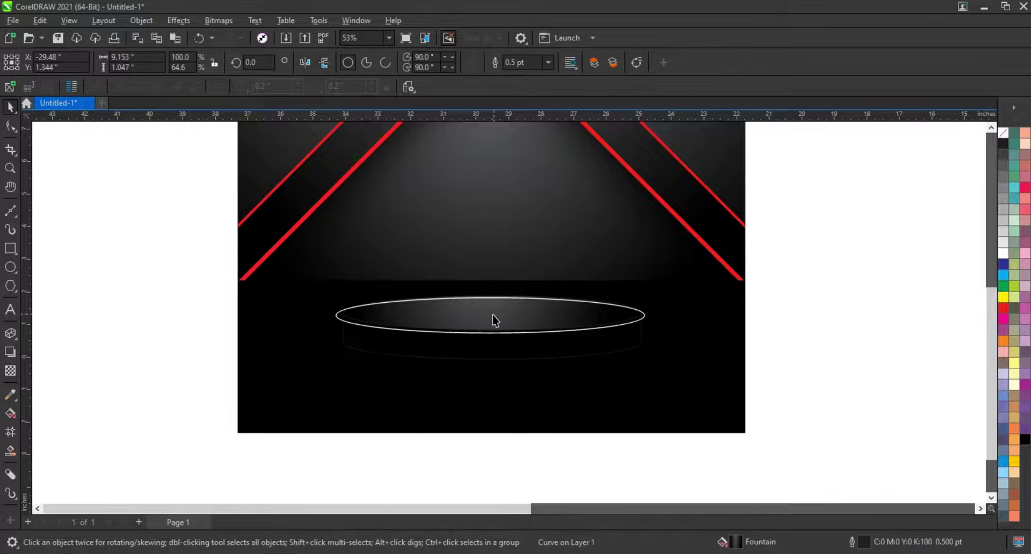
pyautogui.hotkey('ctrl', 'z')
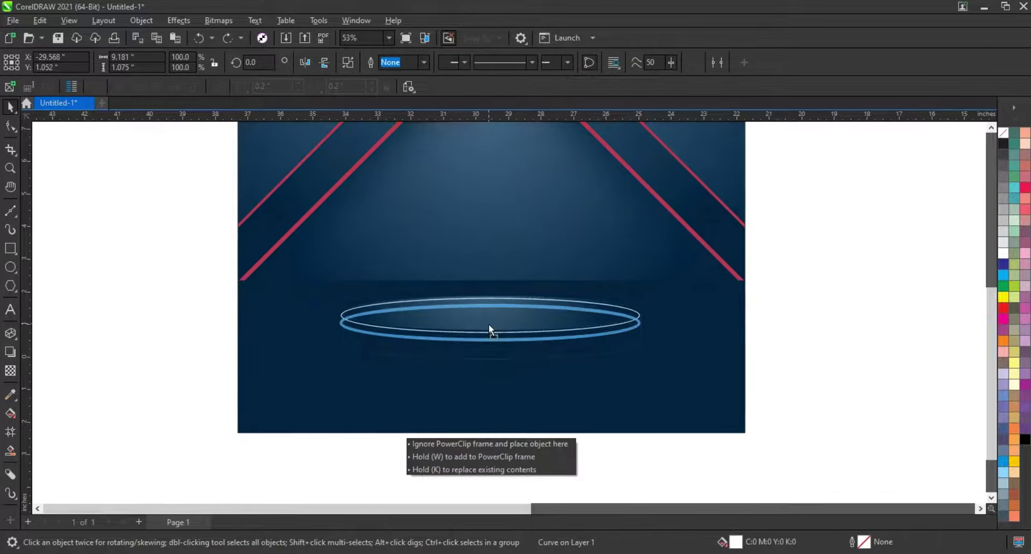
pyautogui.moveTo(498, 322); pyautogui.dragTo(498, 332)
pyautogui.moveTo(643, 304); pyautogui.dragTo(650, 304)
# Zoom in and stretch the ring taller and wider than the podium's edges
pyautogui.press('Escape')
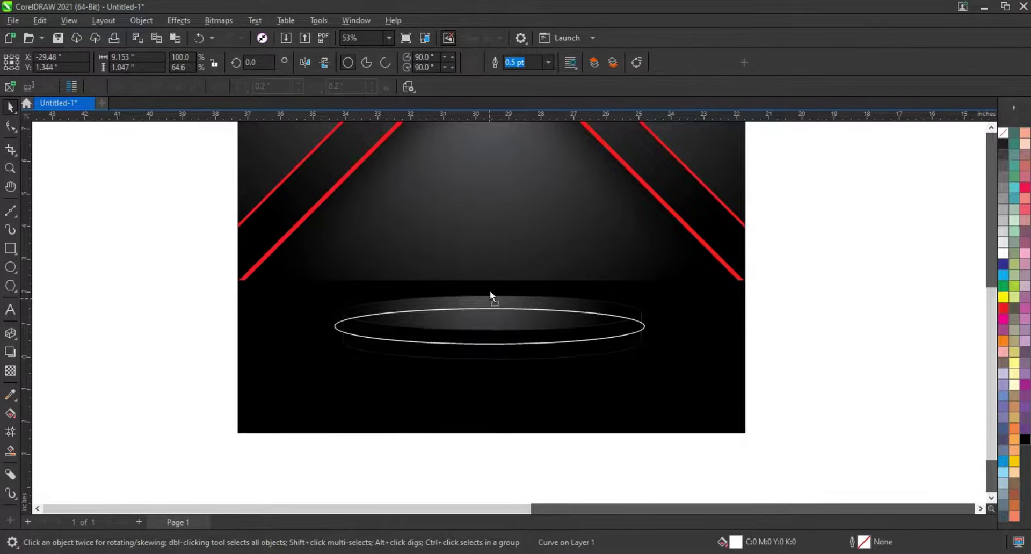
pyautogui.click(490, 292)
pyautogui.press('z')
pyautogui.moveTo(253, 262); pyautogui.dragTo(649, 403)
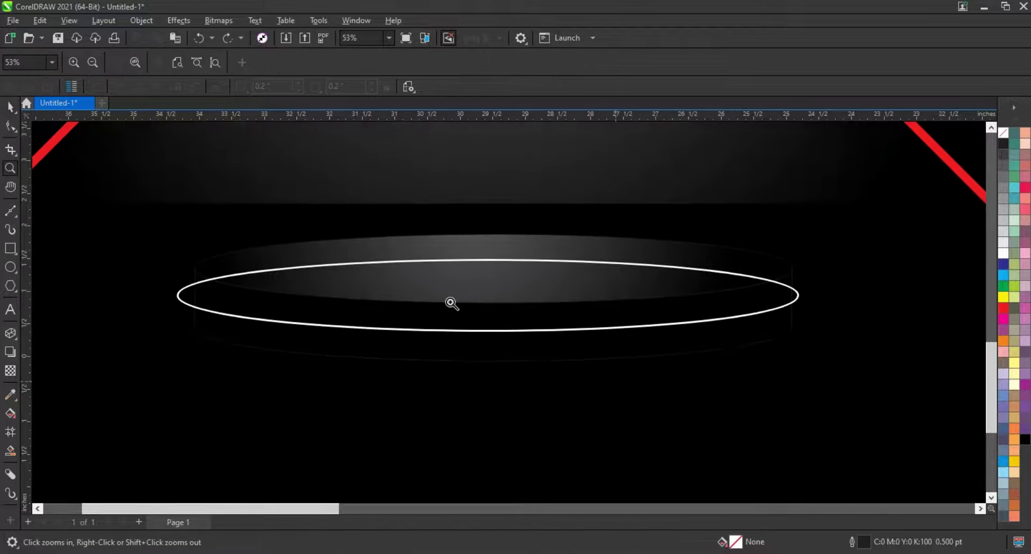
pyautogui.click(10, 107)
pyautogui.click(494, 259)
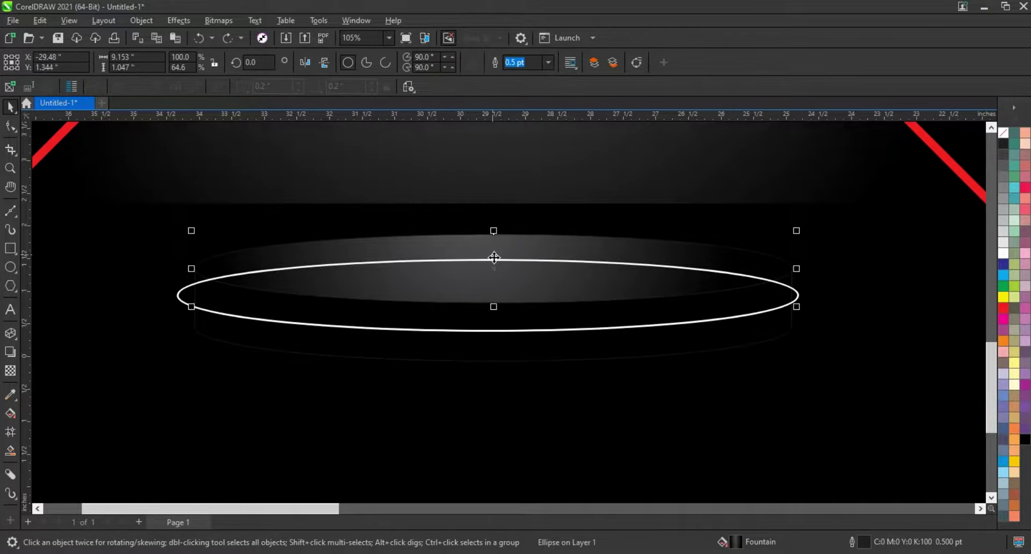
pyautogui.click(393, 330)
pyautogui.moveTo(491, 253); pyautogui.dragTo(490, 190)
pyautogui.moveTo(803, 264); pyautogui.dragTo(842, 268)
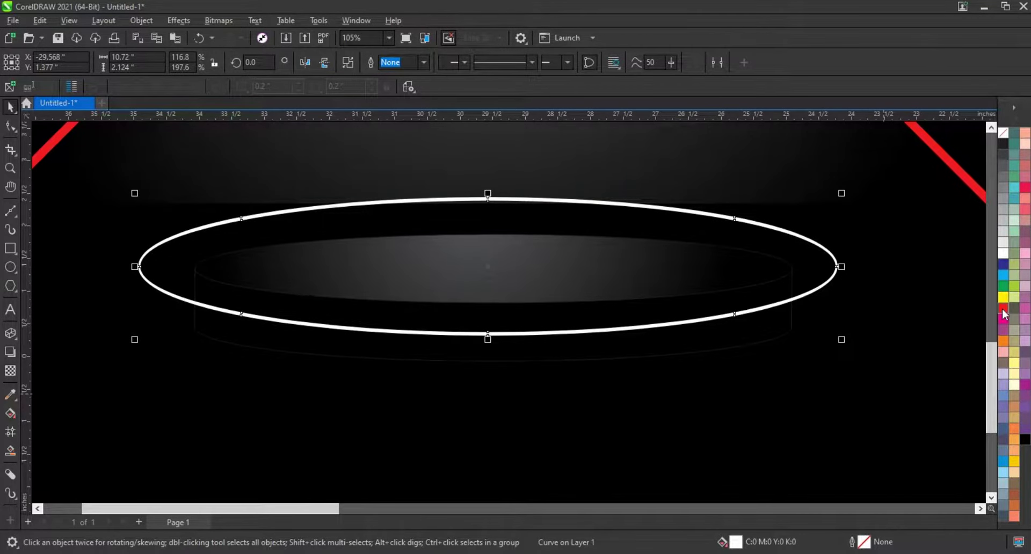
# Colour the ring red and PowerClip it inside the top podium tier
pyautogui.rightClick(1004, 311)
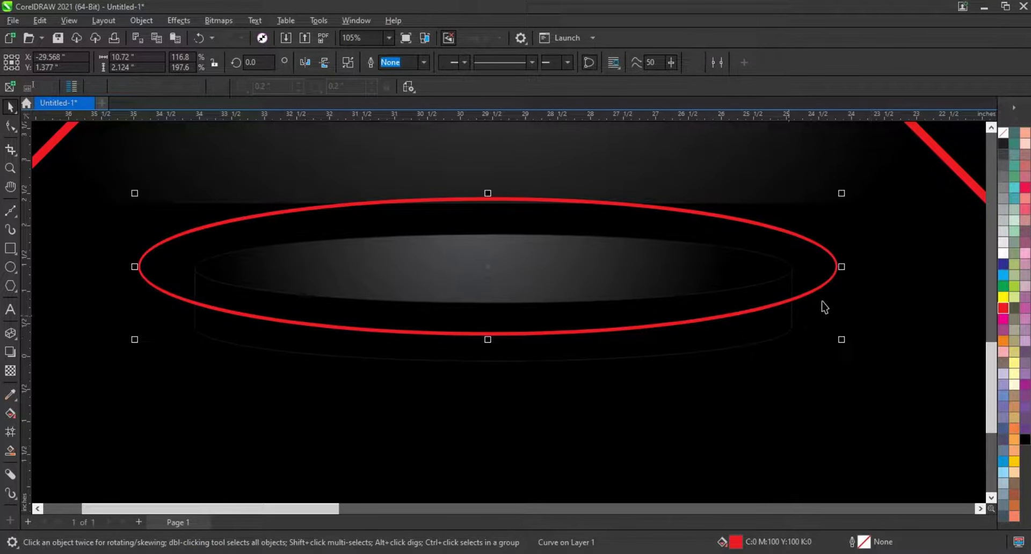
pyautogui.rightClick(825, 280)
pyautogui.click(881, 393)
pyautogui.click(721, 345)
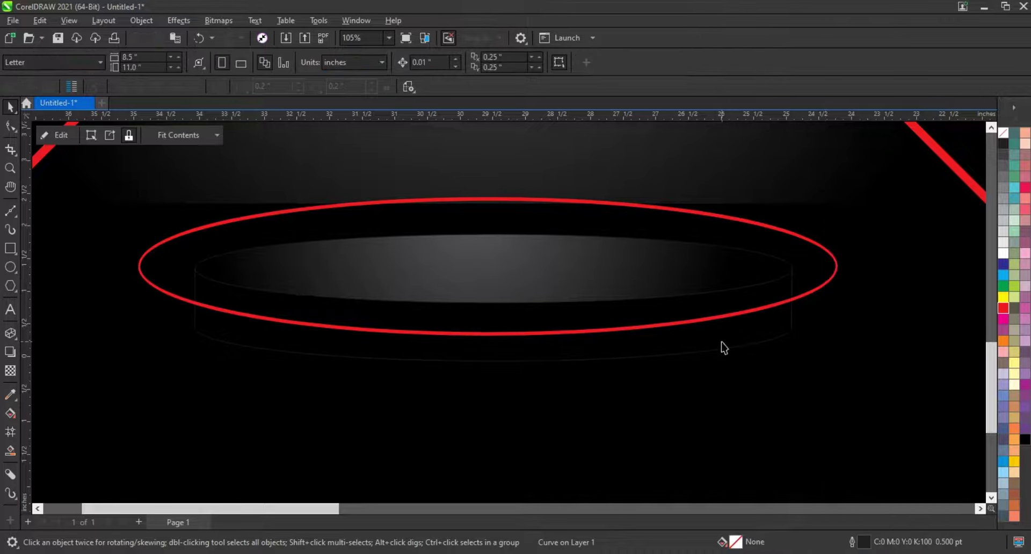
# Copy the red-ringed tier below and enlarge it into a wider second tier
pyautogui.scroll(-3, 645, 413)
pyautogui.moveTo(253, 322); pyautogui.dragTo(710, 419)
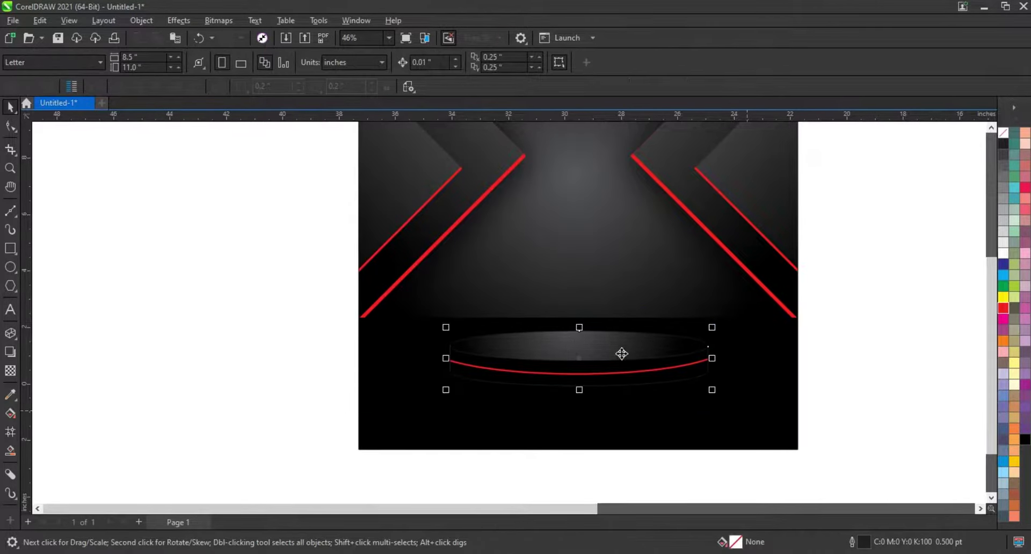
pyautogui.moveTo(622, 352); pyautogui.dragTo(633, 404)
pyautogui.moveTo(713, 433); pyautogui.dragTo(739, 458)
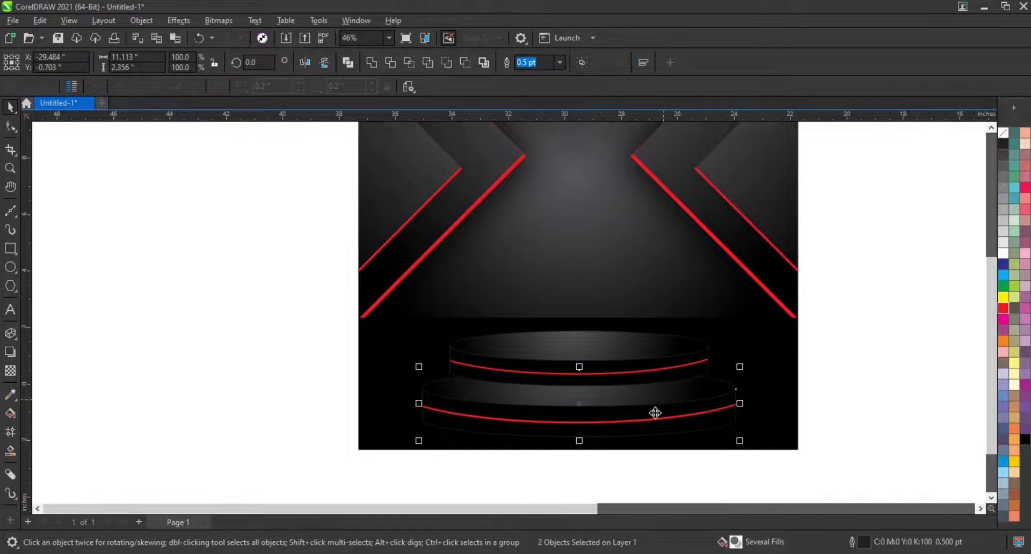
pyautogui.moveTo(656, 423); pyautogui.dragTo(656, 415)
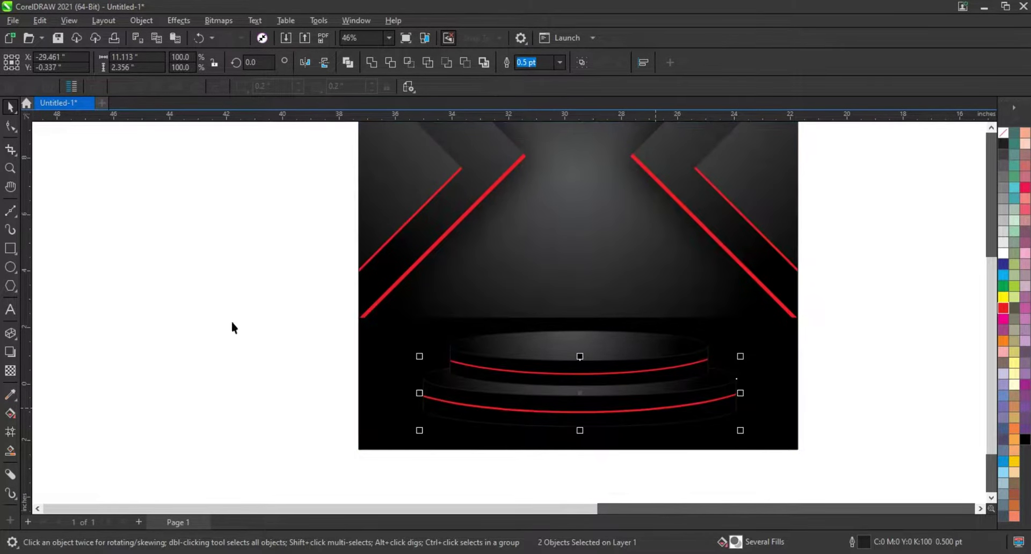
pyautogui.moveTo(219, 306); pyautogui.dragTo(832, 441)
pyautogui.press('Tab')
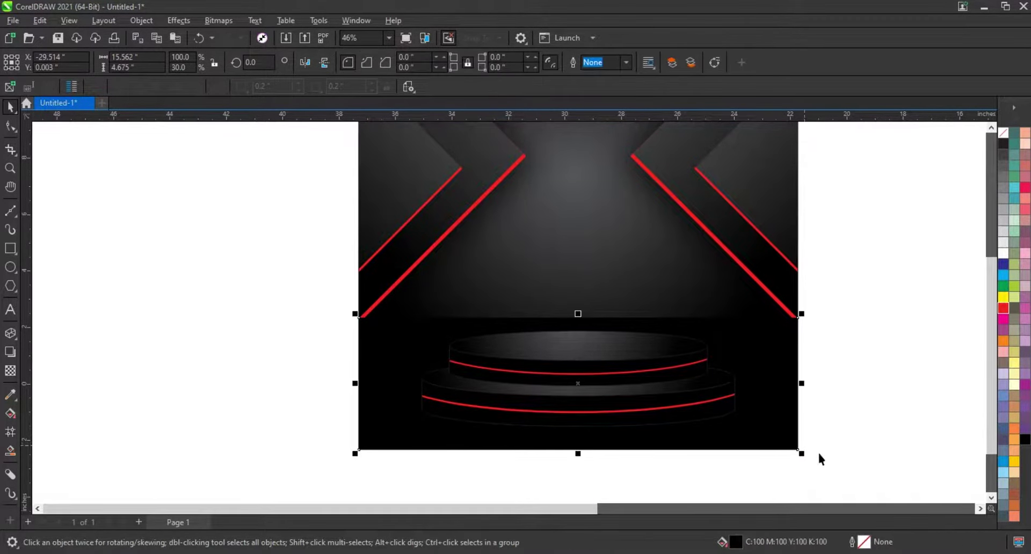
# Apply a vertical linear gradient to the floor, moving its start to the top and midpoint upward
pyautogui.click(11, 414)
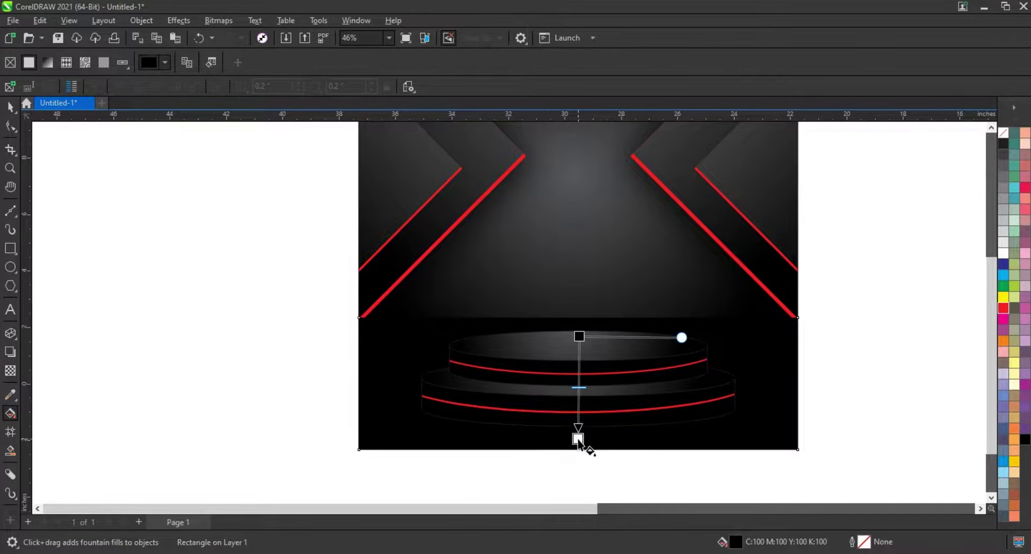
pyautogui.moveTo(580, 337); pyautogui.dragTo(578, 440)
pyautogui.moveTo(579, 337); pyautogui.dragTo(578, 323)
pyautogui.moveTo(595, 392); pyautogui.dragTo(580, 371)
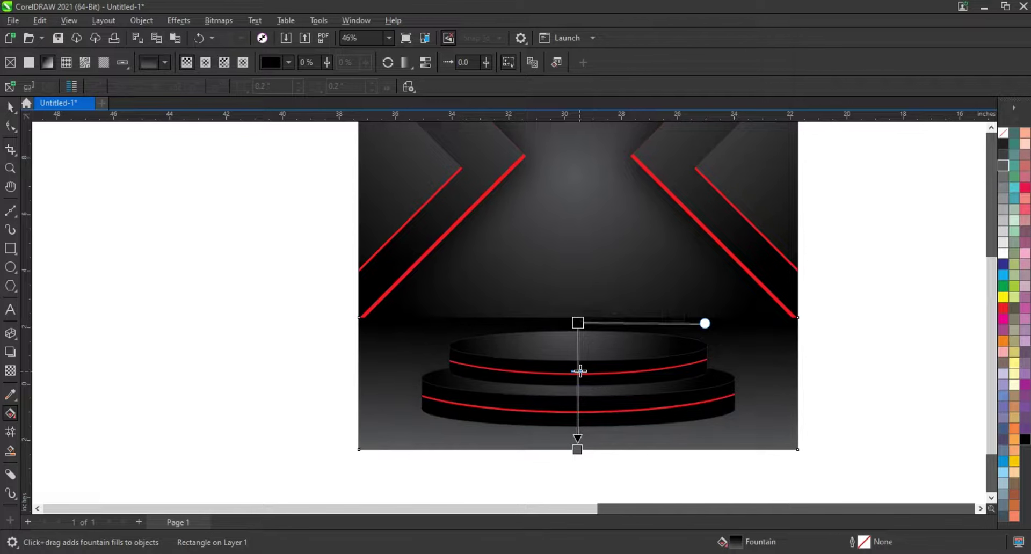
# Deselect everything and fit the whole poster in the view
pyautogui.click(11, 107)
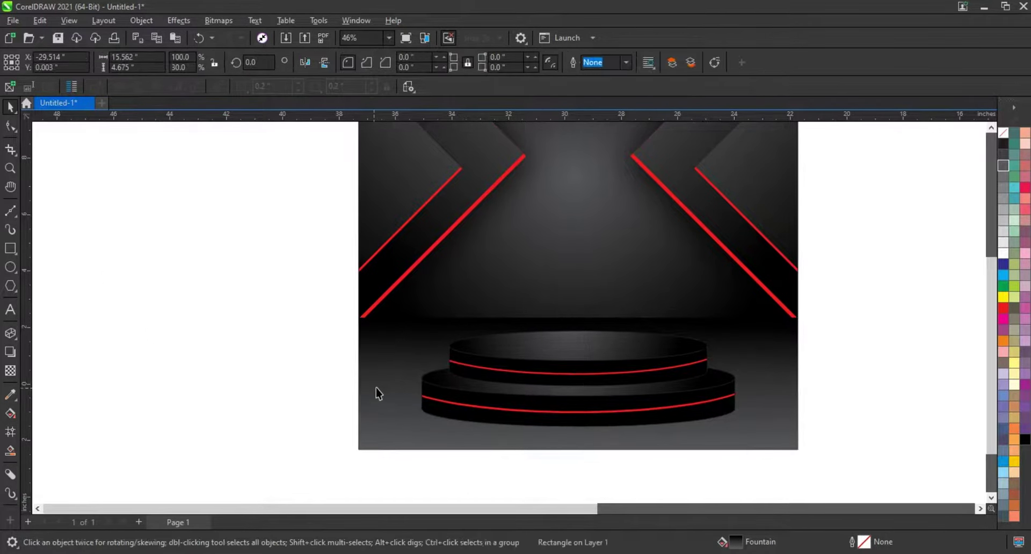
pyautogui.scroll(-3, 376, 392)
pyautogui.moveTo(272, 138); pyautogui.dragTo(672, 449)
pyautogui.hotkey('shift', 'F2')
pyautogui.click(772, 405)
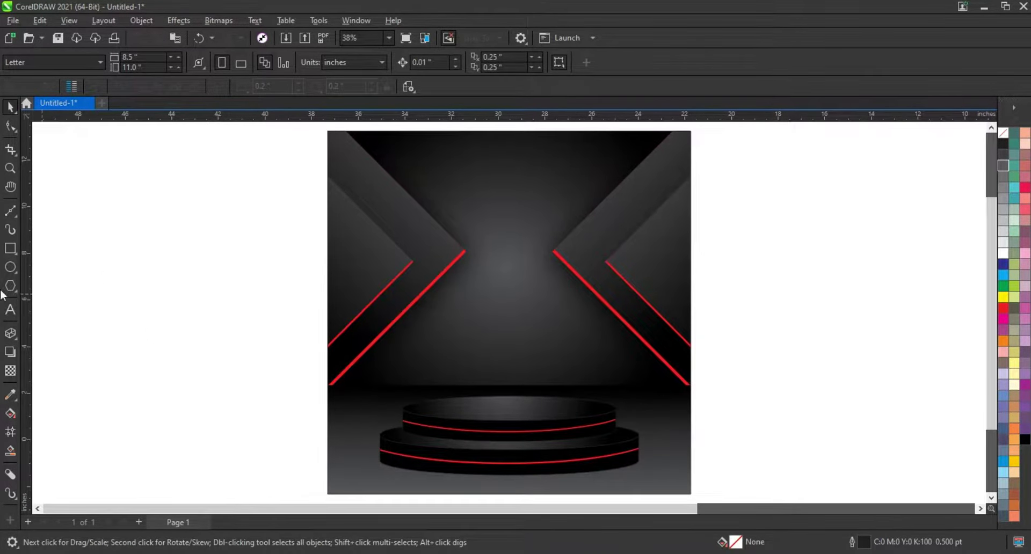
# Make a tall, narrow red triangle from a square by deleting one corner node
pyautogui.press('F6')
pyautogui.moveTo(133, 253); pyautogui.dragTo(239, 359)
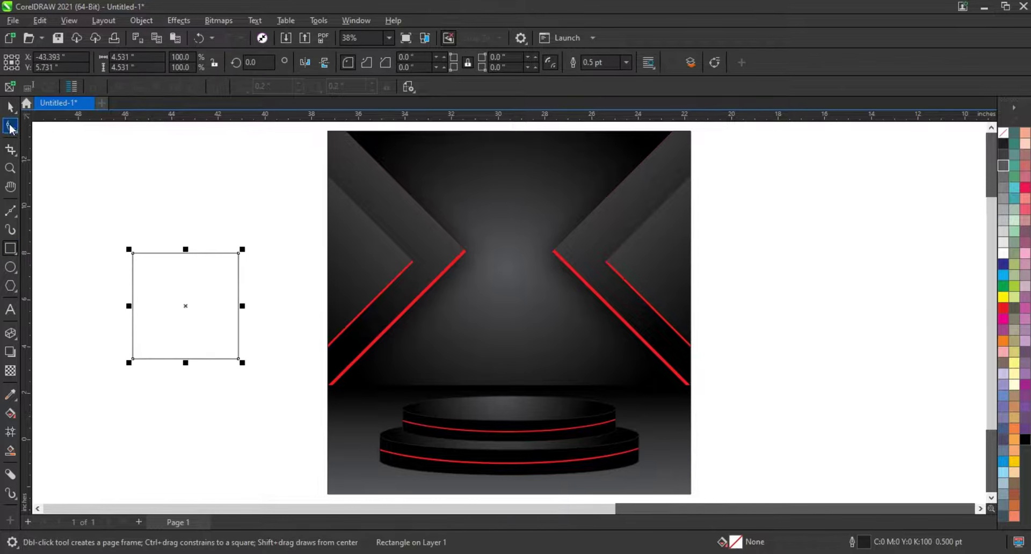
pyautogui.press('F10')
pyautogui.hotkey('ctrl', 'q')
pyautogui.doubleClick(239, 359)
pyautogui.press('space')
pyautogui.click(198, 295)
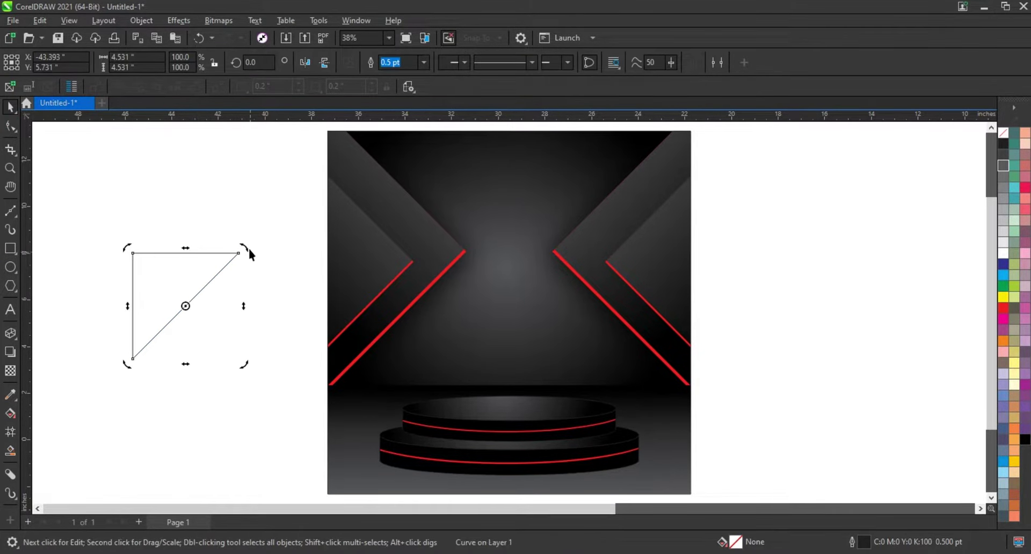
pyautogui.moveTo(243, 248); pyautogui.dragTo(244, 311)
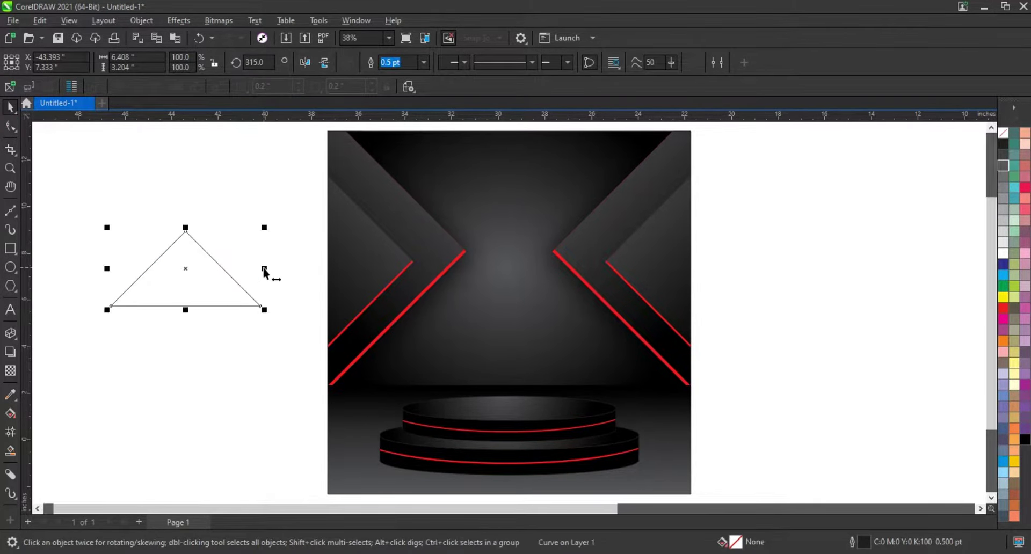
pyautogui.moveTo(267, 272); pyautogui.dragTo(204, 280)
pyautogui.click(1003, 308)
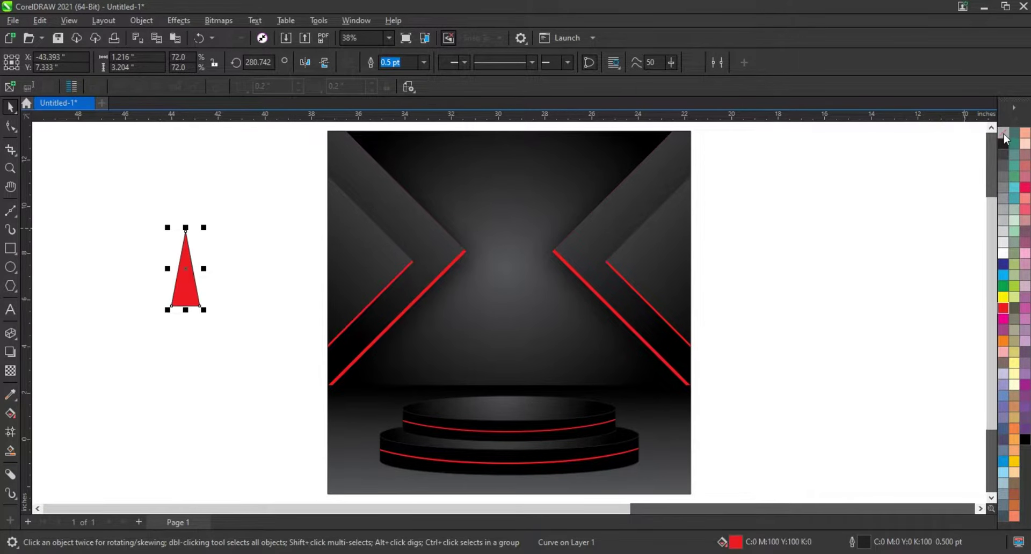
# Apply a strong Gaussian Blur to the triangle and tilt it beside the podium's lower left
pyautogui.click(180, 20)
pyautogui.moveTo(189, 79)
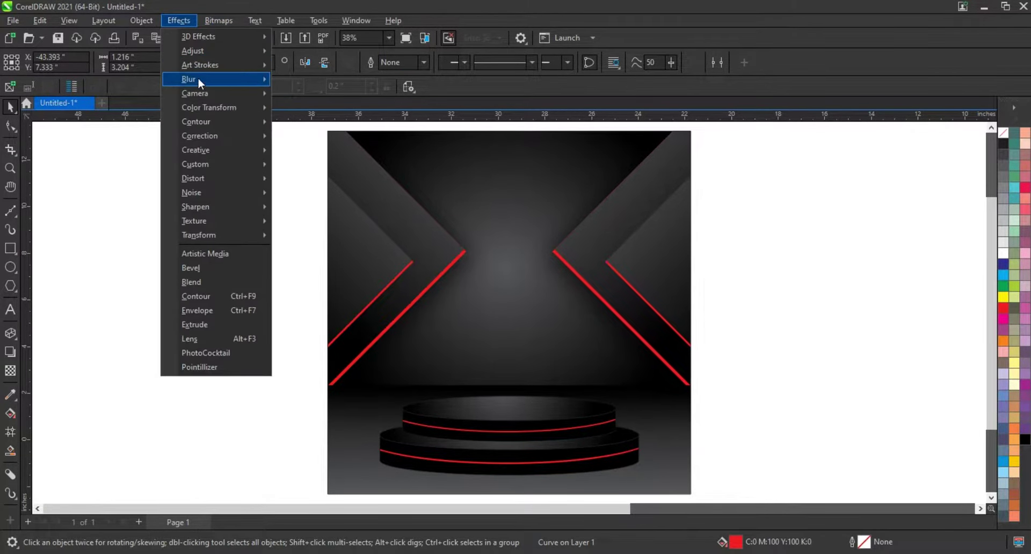
pyautogui.click(302, 95)
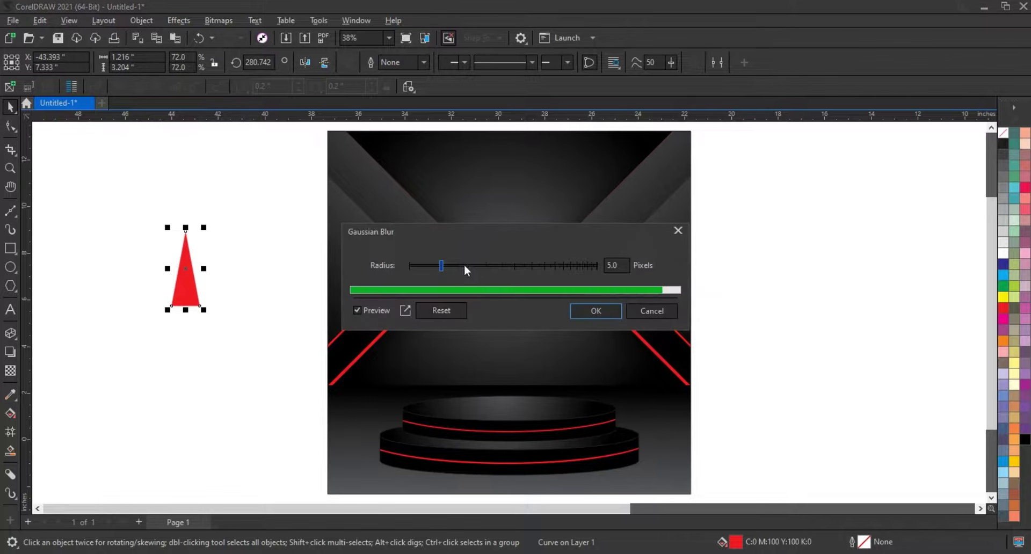
pyautogui.moveTo(478, 266); pyautogui.dragTo(540, 266)
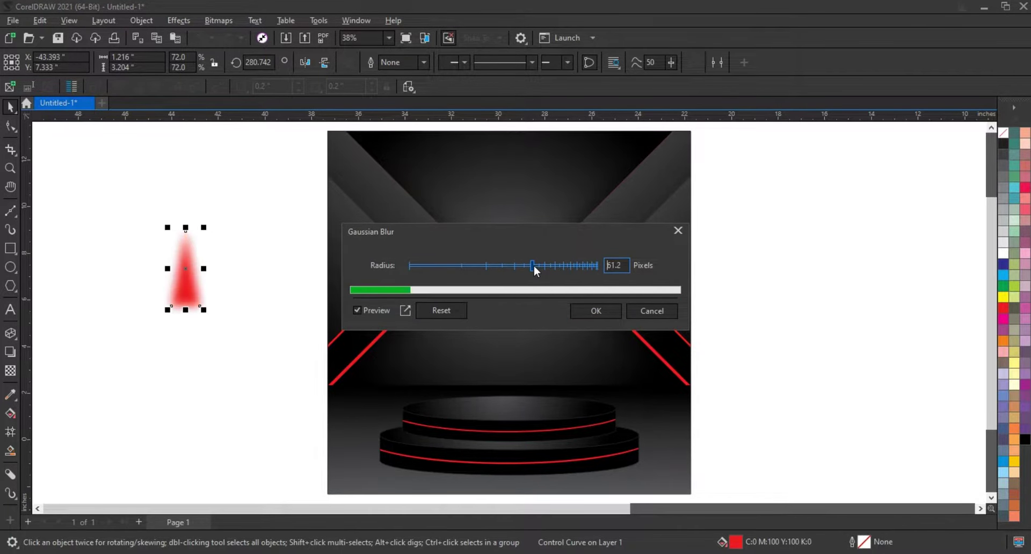
pyautogui.click(595, 310)
pyautogui.moveTo(185, 269); pyautogui.dragTo(349, 375)
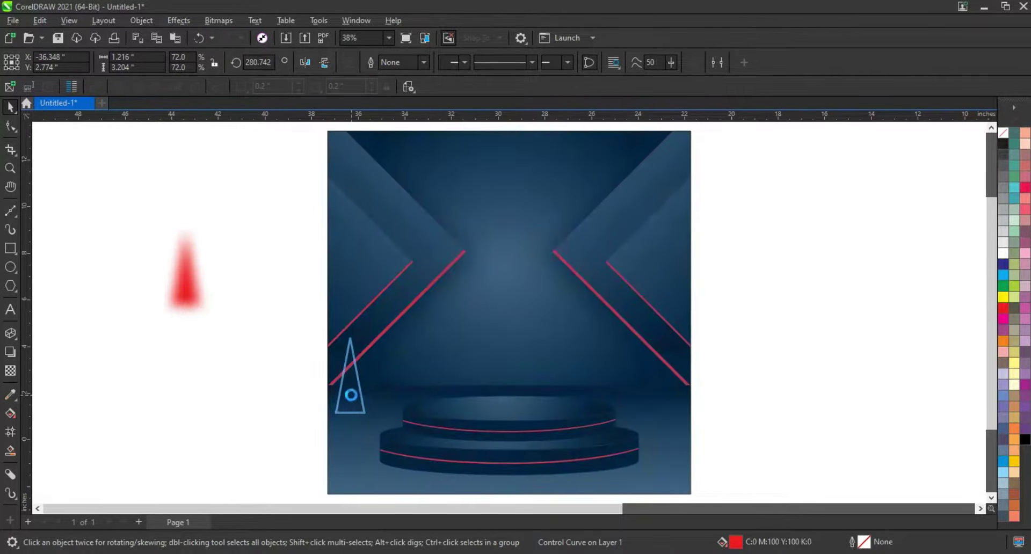
pyautogui.moveTo(371, 422)
pyautogui.mouseDown()
pyautogui.moveTo(403, 382)
pyautogui.moveTo(389, 412)
pyautogui.moveTo(438, 451)
pyautogui.moveTo(366, 402)
pyautogui.mouseUp()
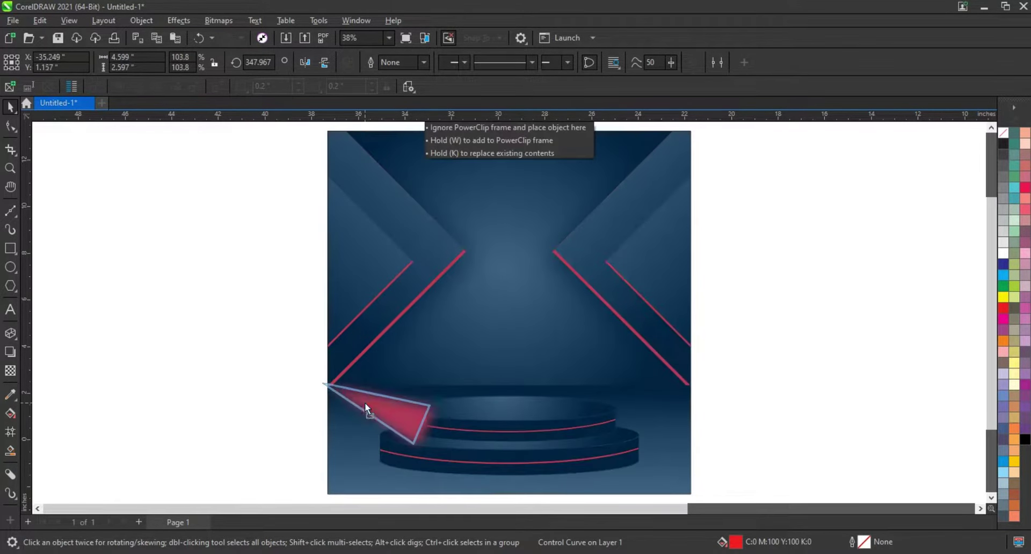
# Convert the blurred glow to a bitmap and fade it with a fountain transparency
pyautogui.click(219, 20)
pyautogui.click(252, 35)
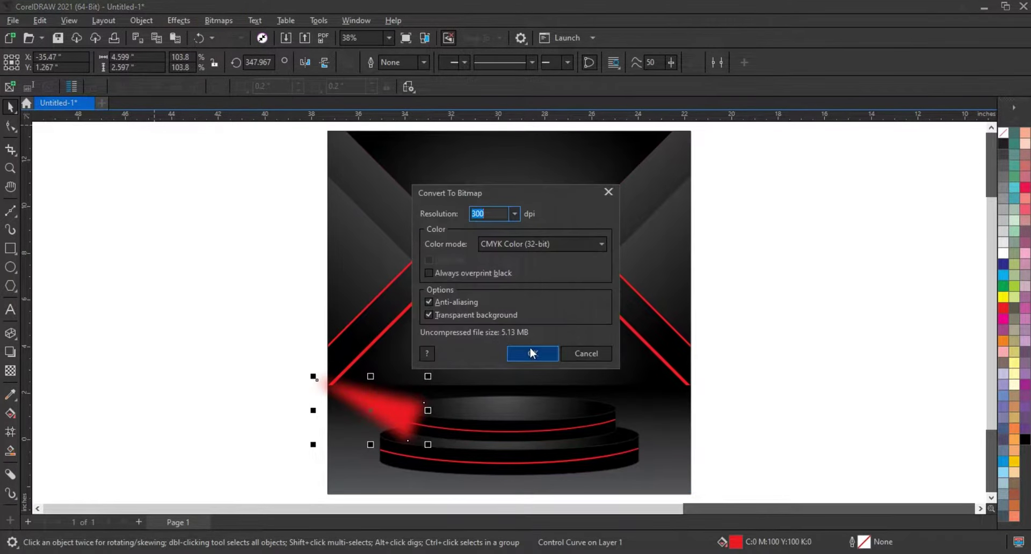
pyautogui.click(532, 352)
pyautogui.click(10, 371)
pyautogui.moveTo(364, 399); pyautogui.dragTo(427, 427)
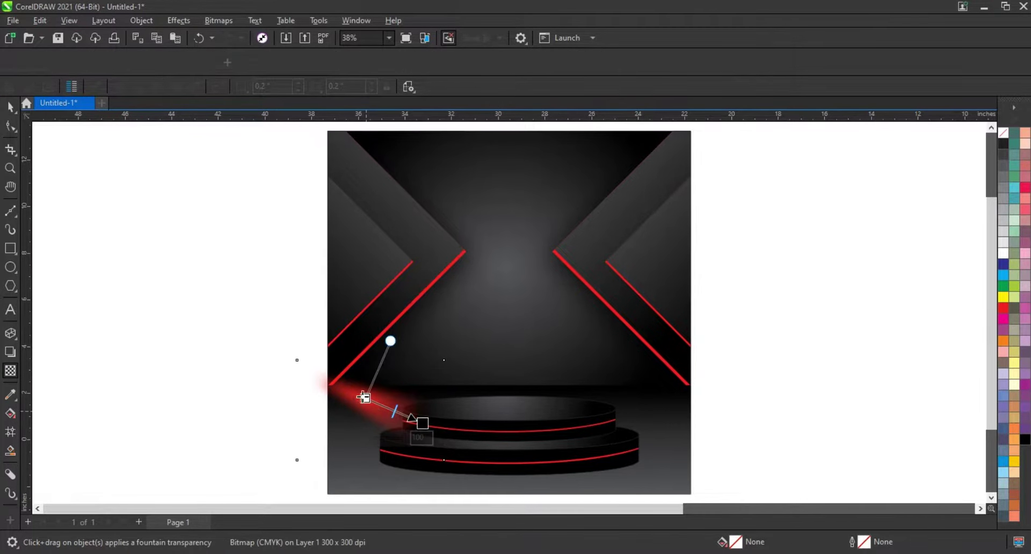
pyautogui.moveTo(365, 399); pyautogui.dragTo(342, 382)
# Place a copy of the glow on the podium's right and group both glows
pyautogui.click(7, 108)
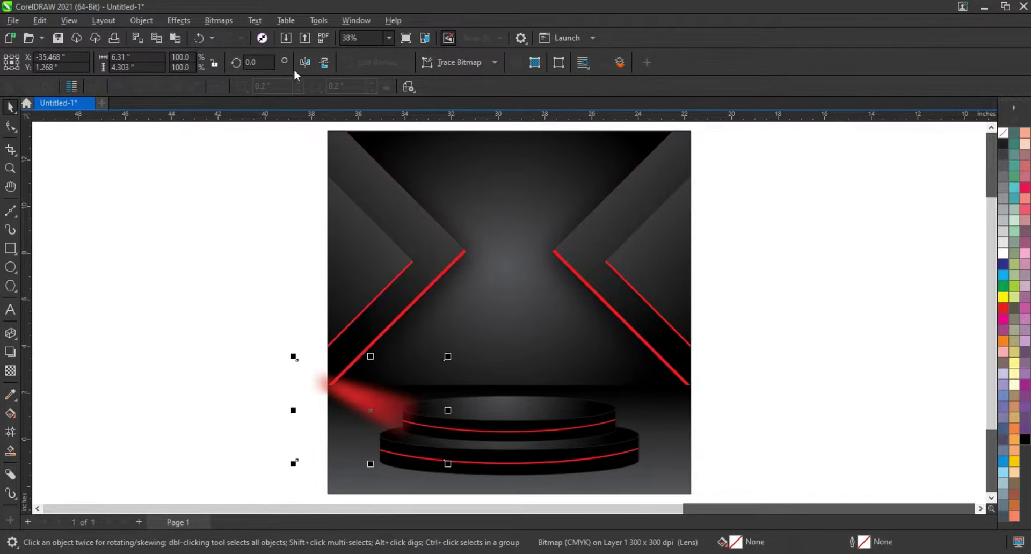
pyautogui.moveTo(408, 394); pyautogui.dragTo(666, 395)
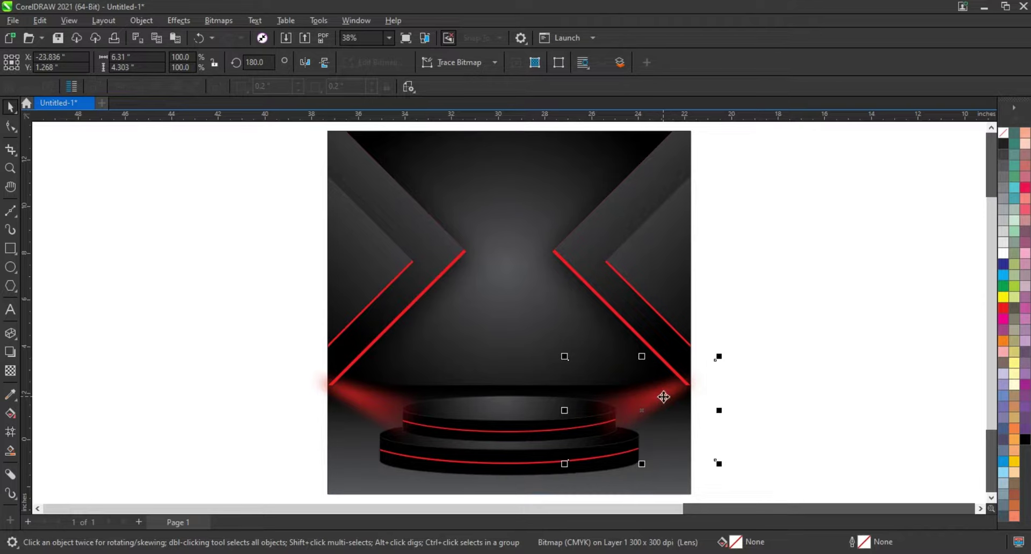
pyautogui.keyDown('shift'); pyautogui.click(372, 399); pyautogui.keyUp('shift')
pyautogui.hotkey('ctrl', 'g')
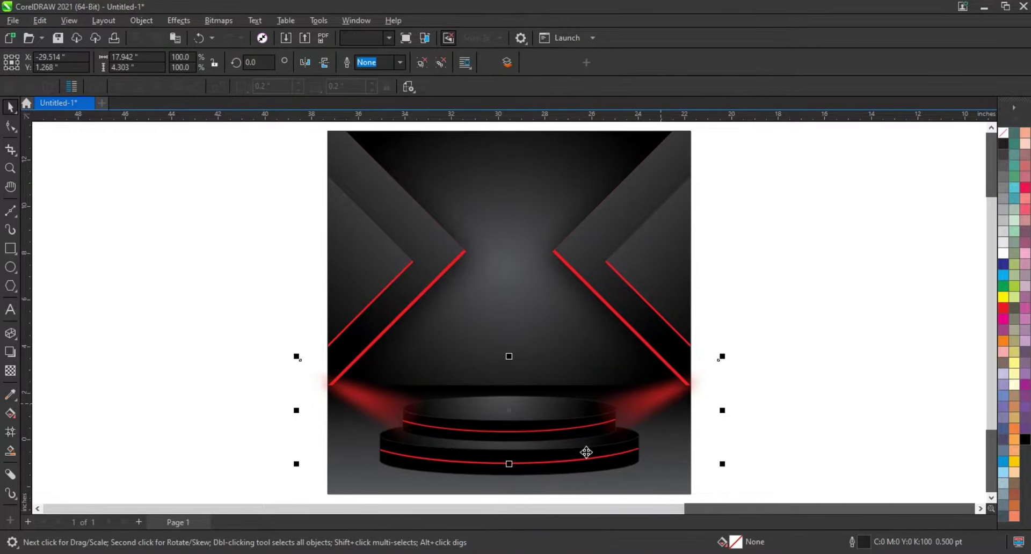
# Stretch the glow group downward and PowerClip it inside the dark backdrop rectangle
pyautogui.moveTo(506, 464); pyautogui.dragTo(509, 490)
pyautogui.rightClick(677, 412)
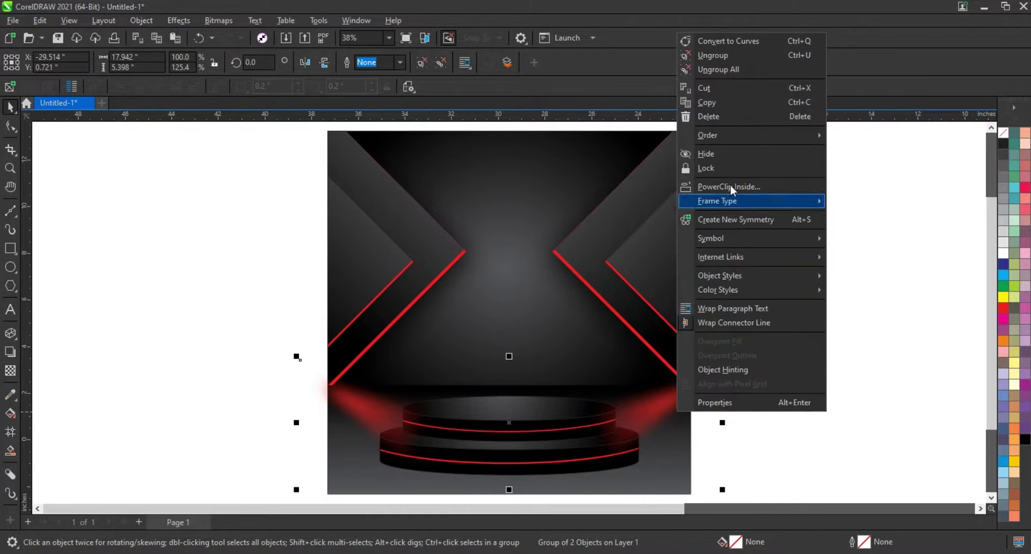
pyautogui.click(730, 181)
pyautogui.click(525, 184)
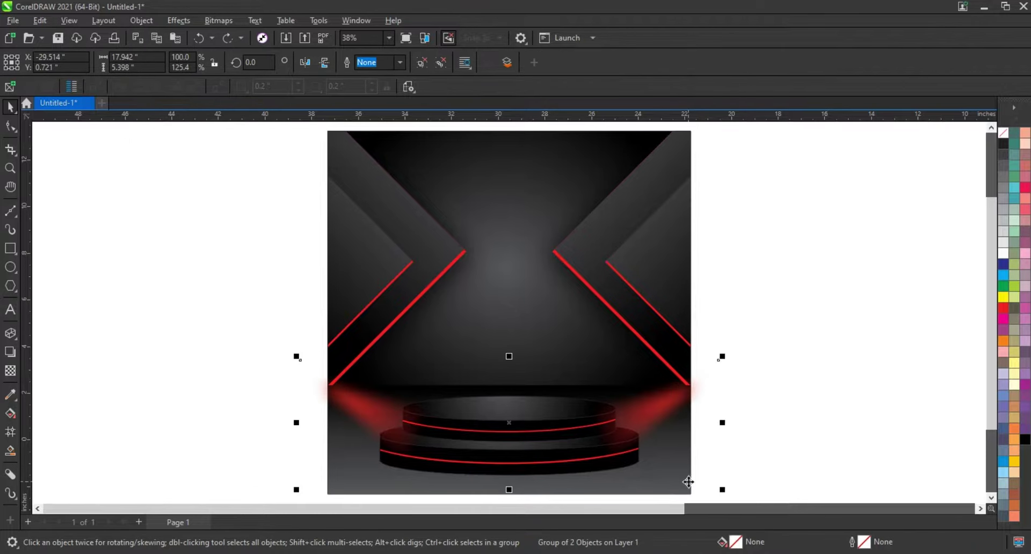
pyautogui.rightClick(691, 483)
pyautogui.click(720, 254)
pyautogui.click(661, 408)
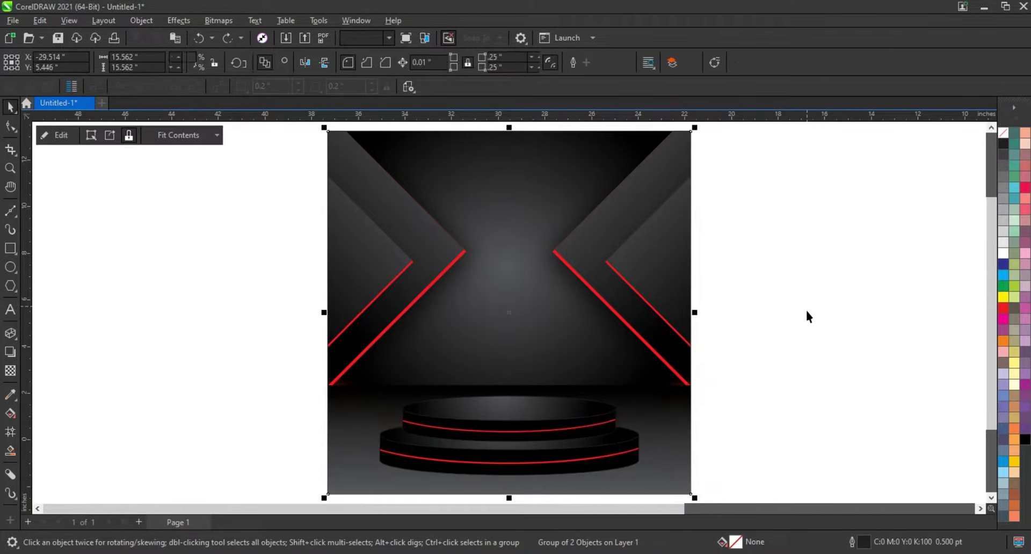
# PowerClip the floor rectangle and glow inside the backdrop, then select all podium parts
pyautogui.click(356, 493)
pyautogui.keyDown('shift'); pyautogui.click(373, 418); pyautogui.keyUp('shift')
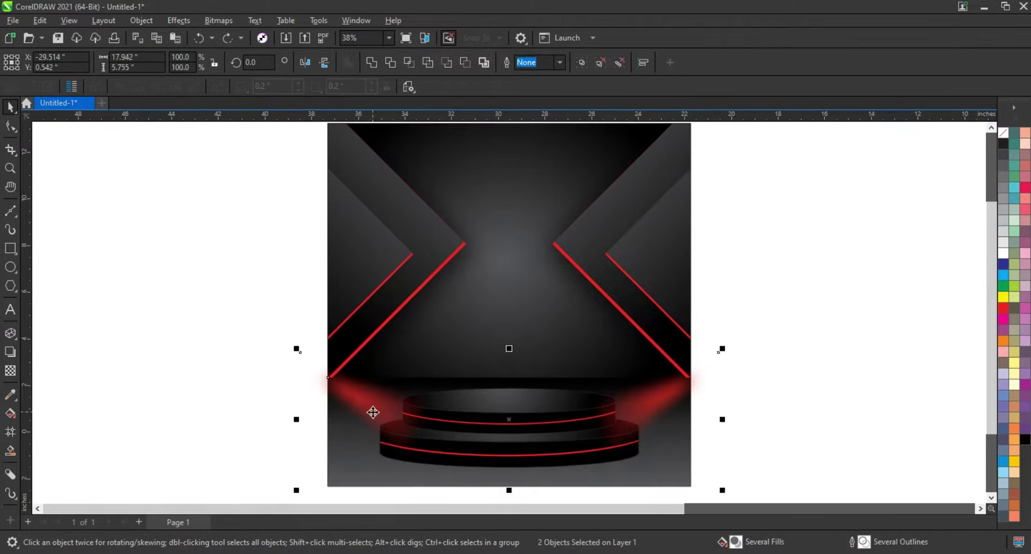
pyautogui.rightClick(372, 413)
pyautogui.click(408, 236)
pyautogui.click(481, 201)
pyautogui.moveTo(760, 361); pyautogui.dragTo(376, 472)
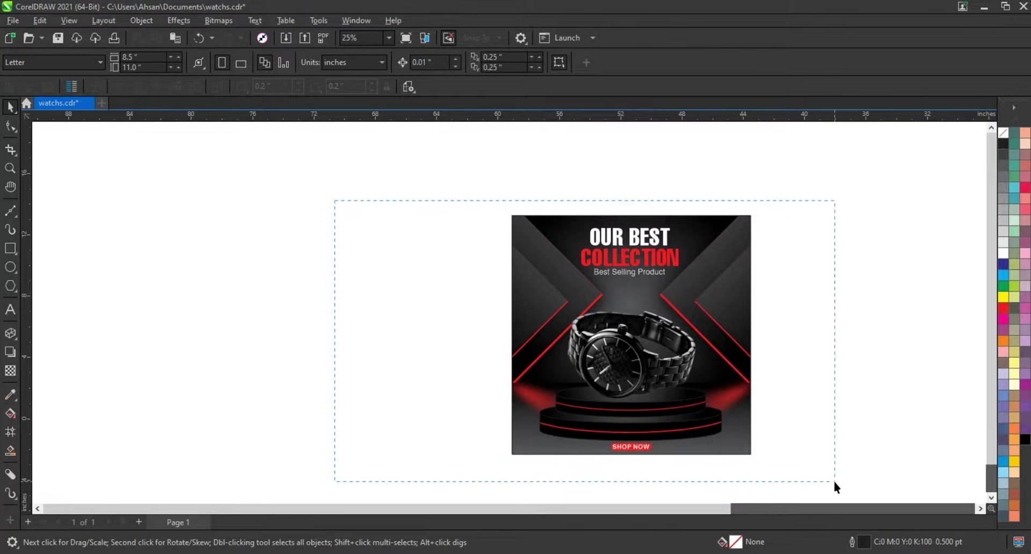
# Give the watch a darkened perspective drop shadow cast from its base onto the podium
pyautogui.moveTo(836, 486); pyautogui.dragTo(838, 484)
pyautogui.scroll(1, 849, 440)
pyautogui.click(510, 349)
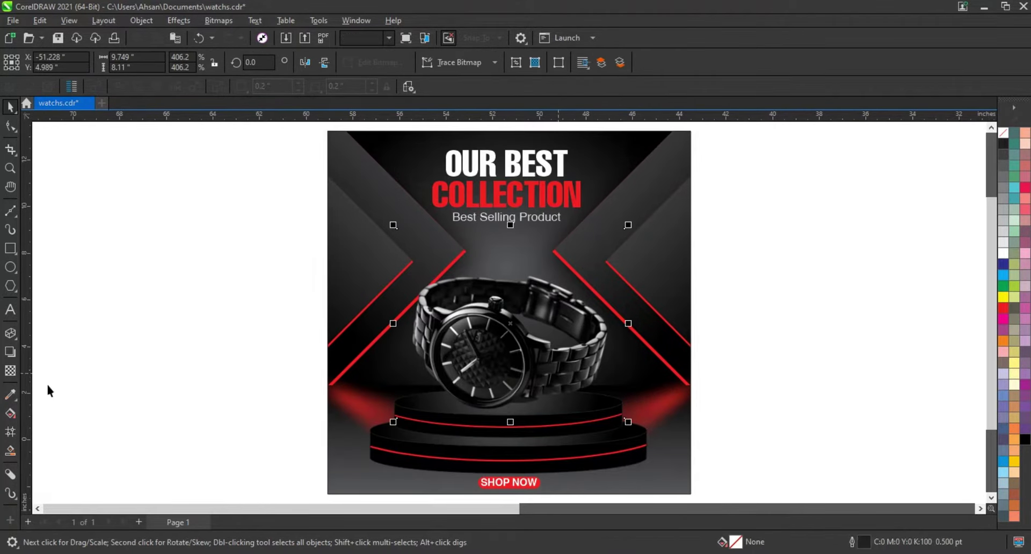
pyautogui.click(10, 352)
pyautogui.moveTo(511, 421); pyautogui.dragTo(533, 347)
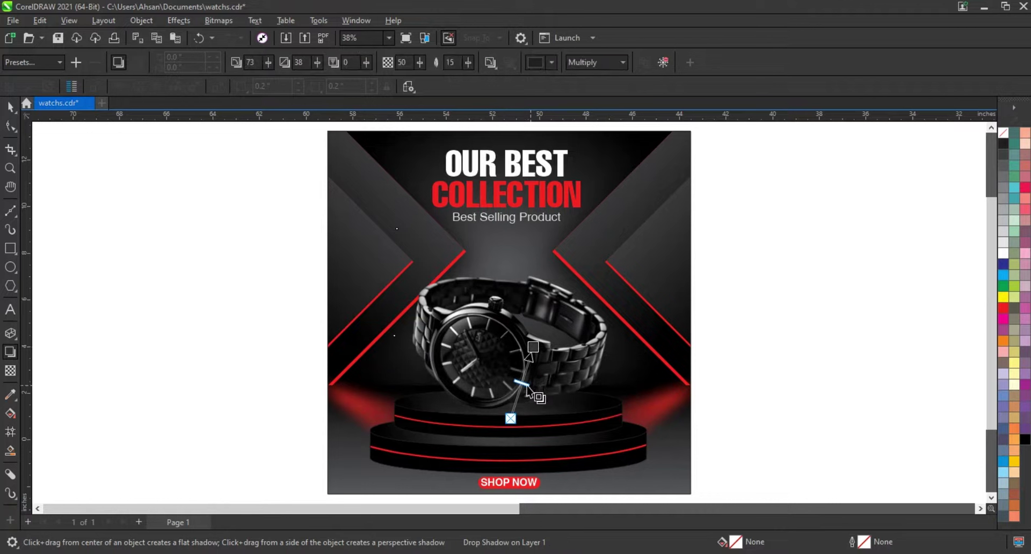
pyautogui.click(572, 351)
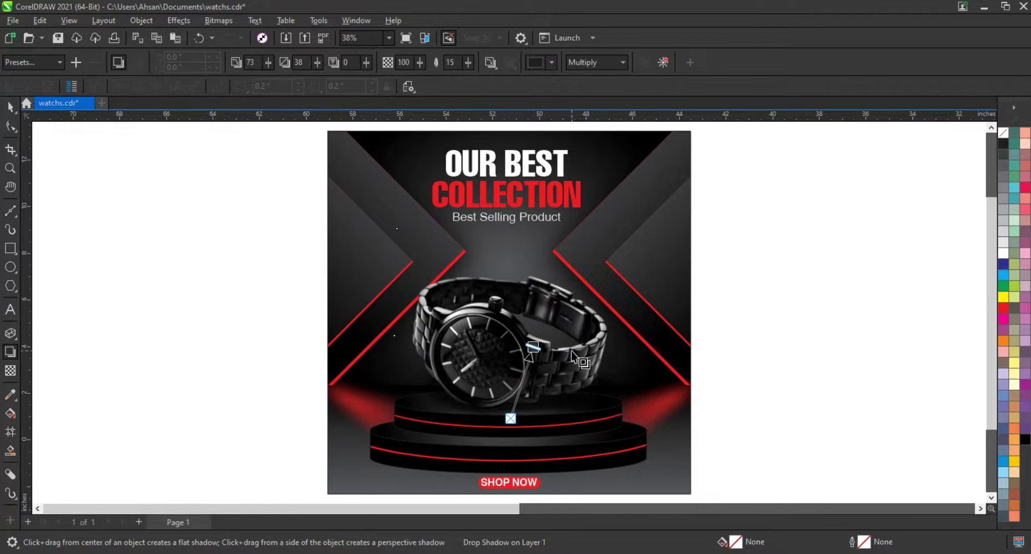
# Break the watch's drop shadow apart into its own object
pyautogui.click(131, 21)
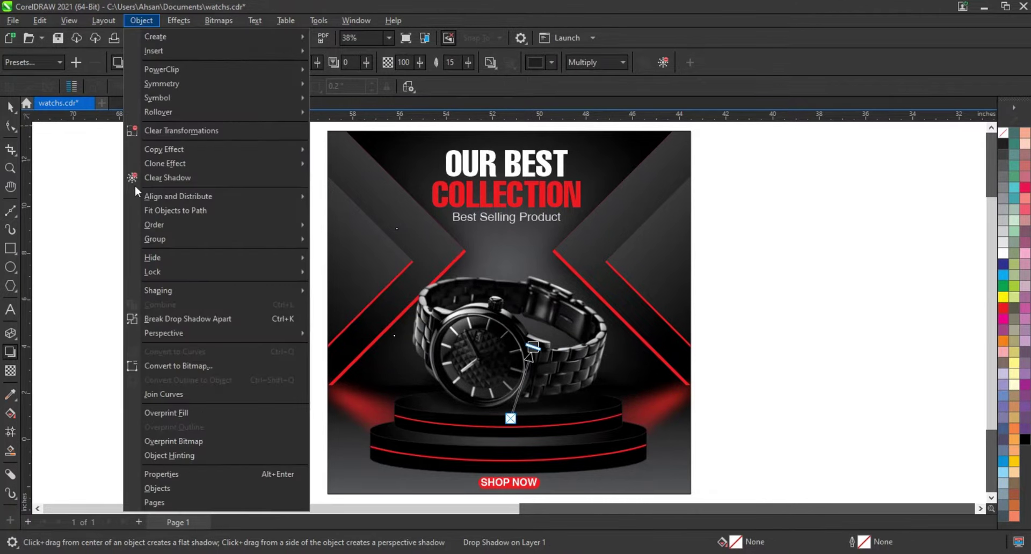
pyautogui.click(163, 318)
pyautogui.click(9, 109)
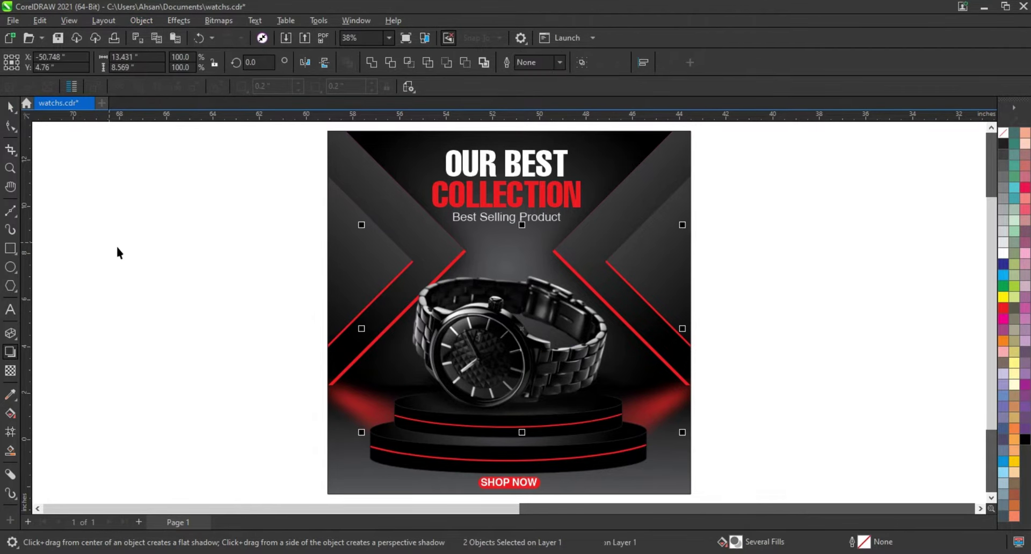
pyautogui.click(881, 280)
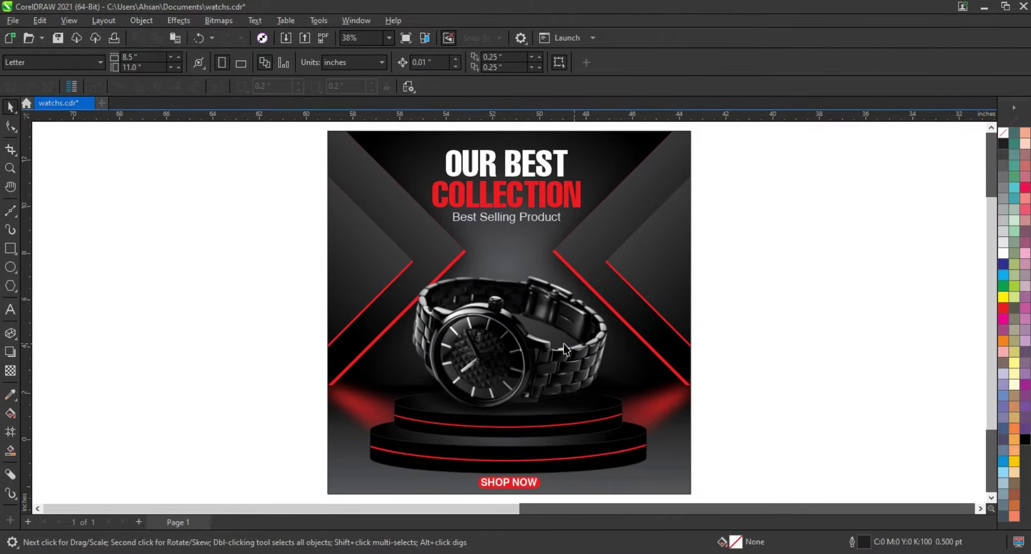
# Lower the watch slightly onto the podium top and review the poster in Full-Screen Preview
pyautogui.click(571, 304)
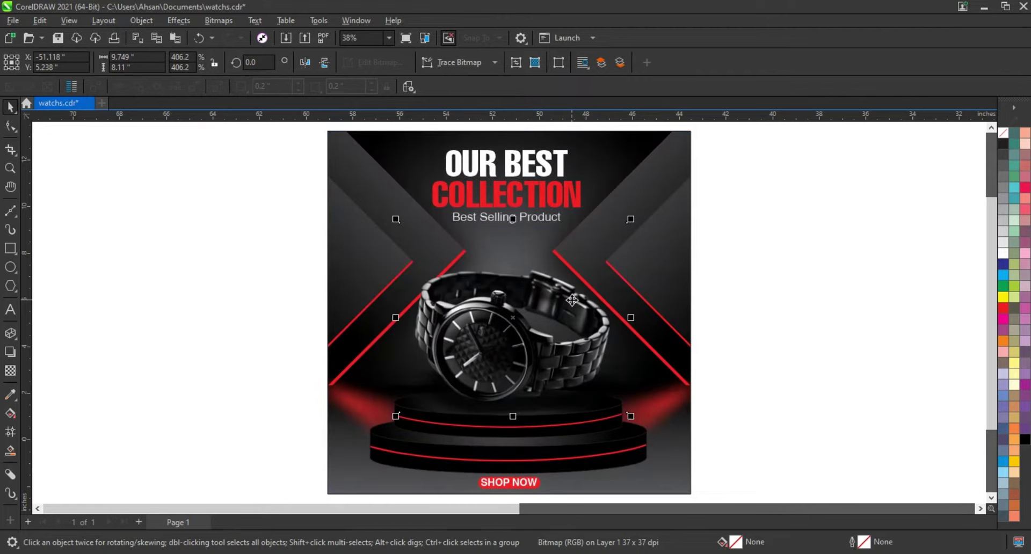
pyautogui.moveTo(573, 300); pyautogui.dragTo(573, 307)
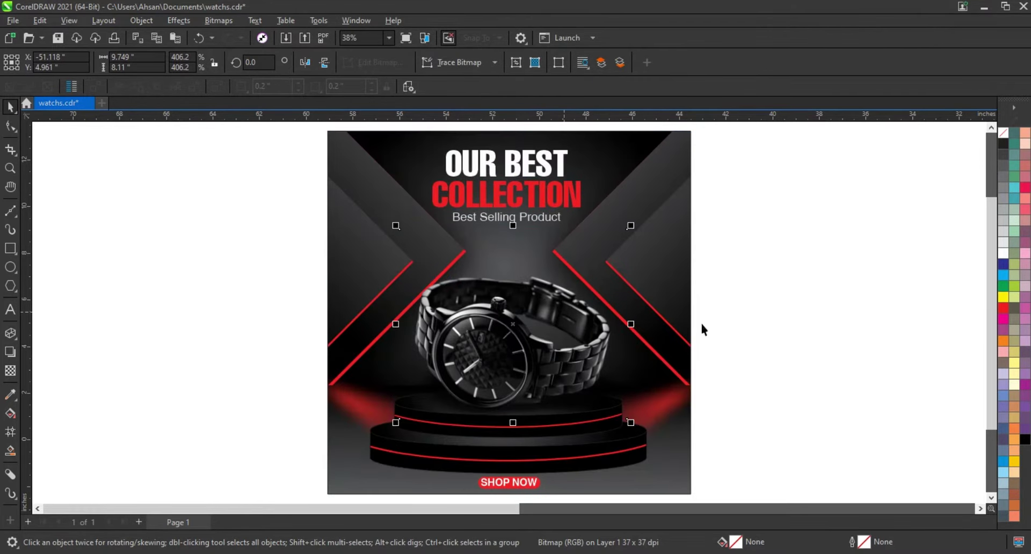
pyautogui.click(814, 324)
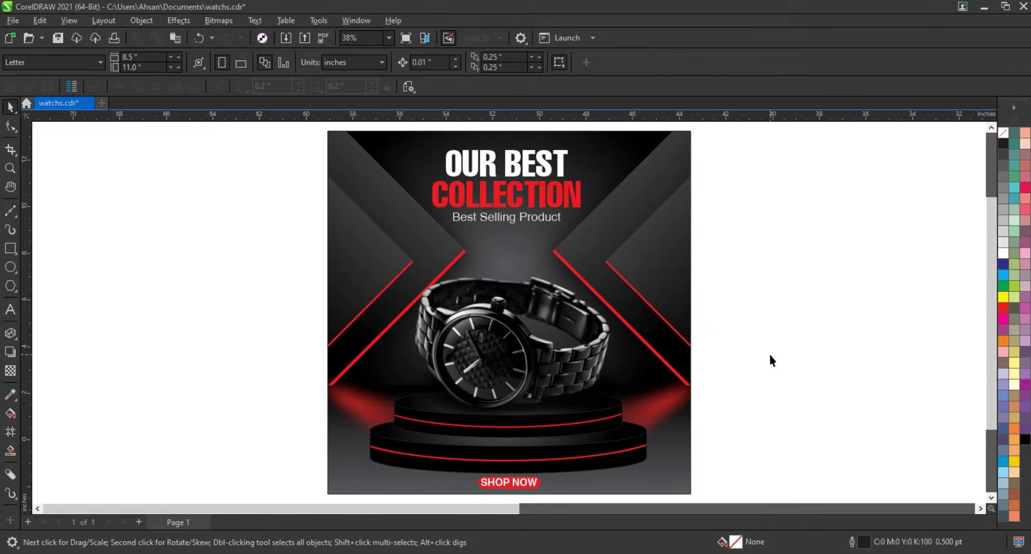
pyautogui.press('F9')
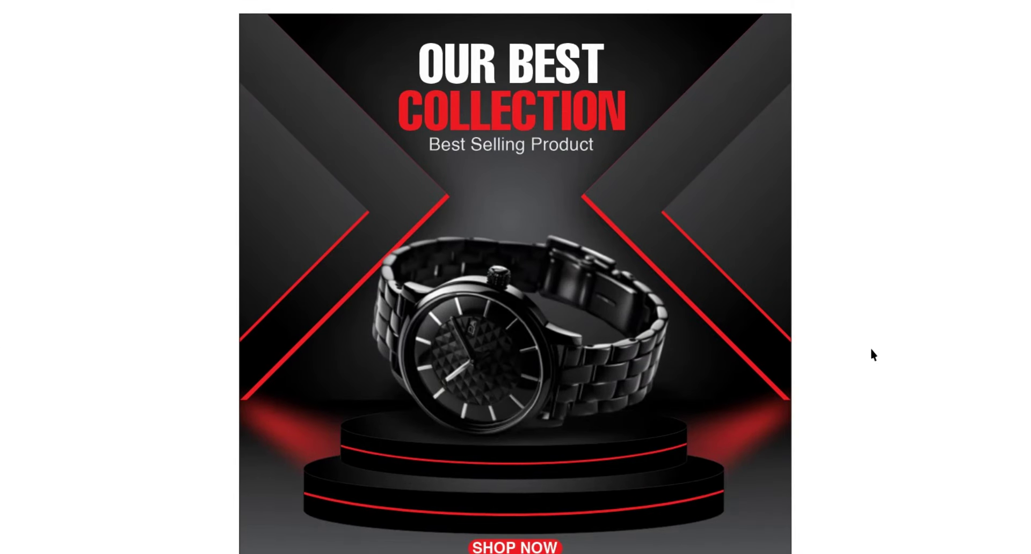
pyautogui.press('Escape')
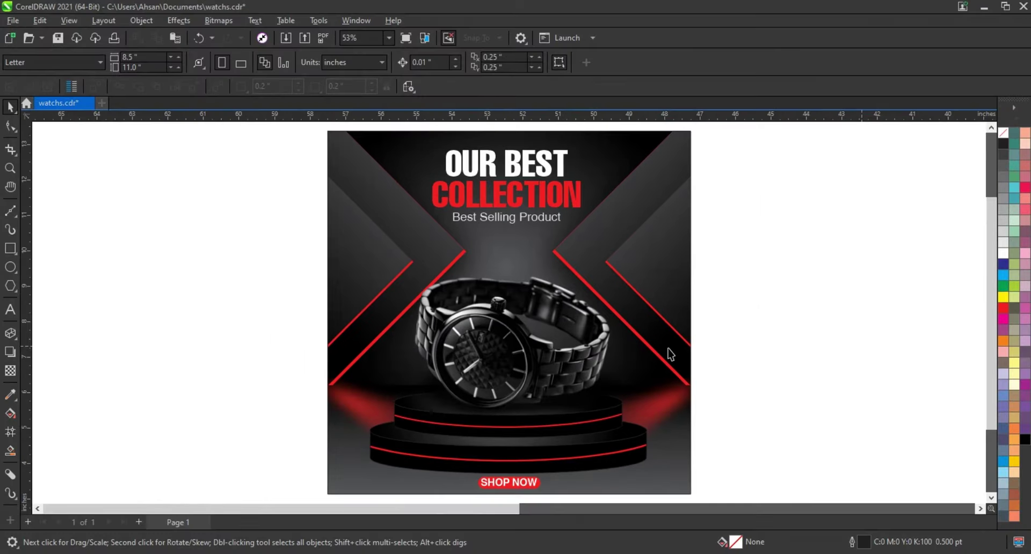